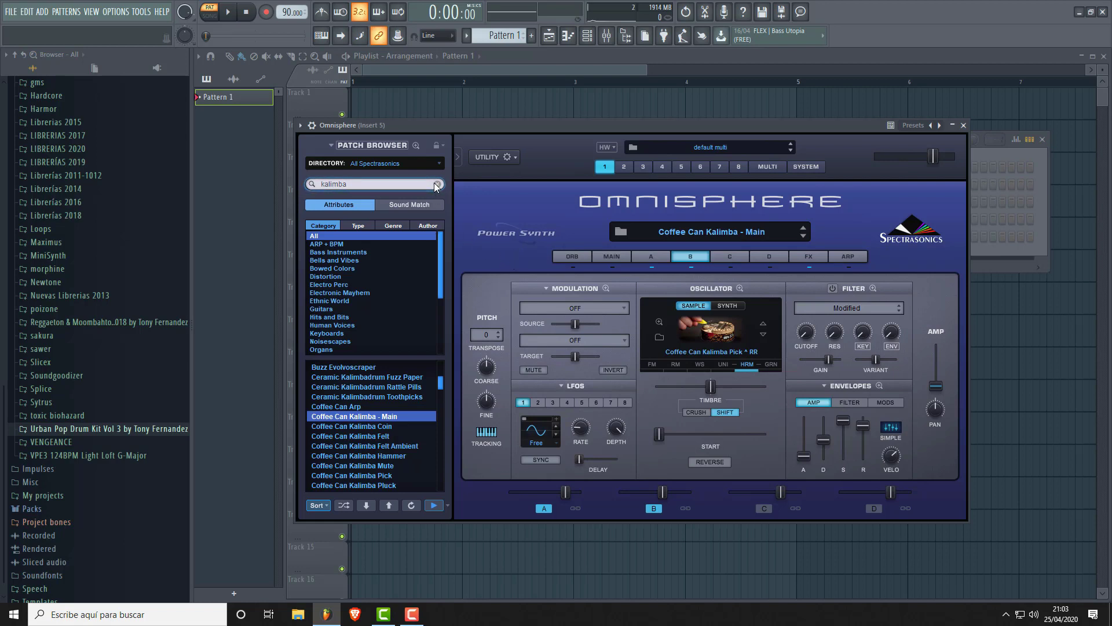
# Look through the categories in Omnisphere's compact patch list and open the full Patch Browser
pyautogui.moveTo(439, 265)
pyautogui.mouseDown()
pyautogui.moveTo(441, 302)
pyautogui.moveTo(446, 251)
pyautogui.mouseUp()
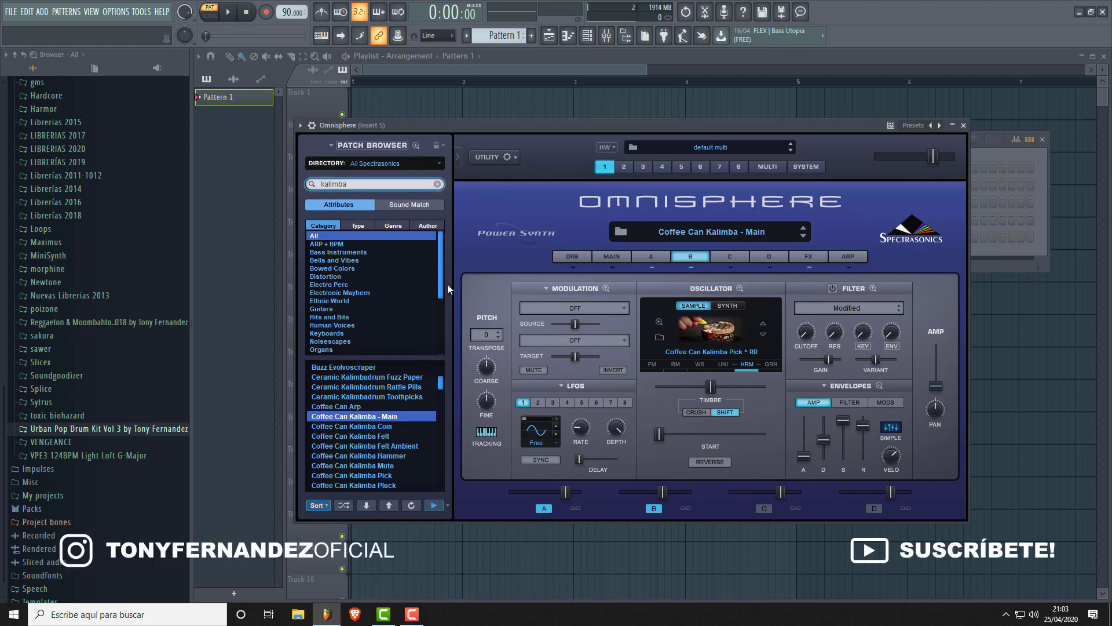
pyautogui.moveTo(439, 271); pyautogui.dragTo(409, 304)
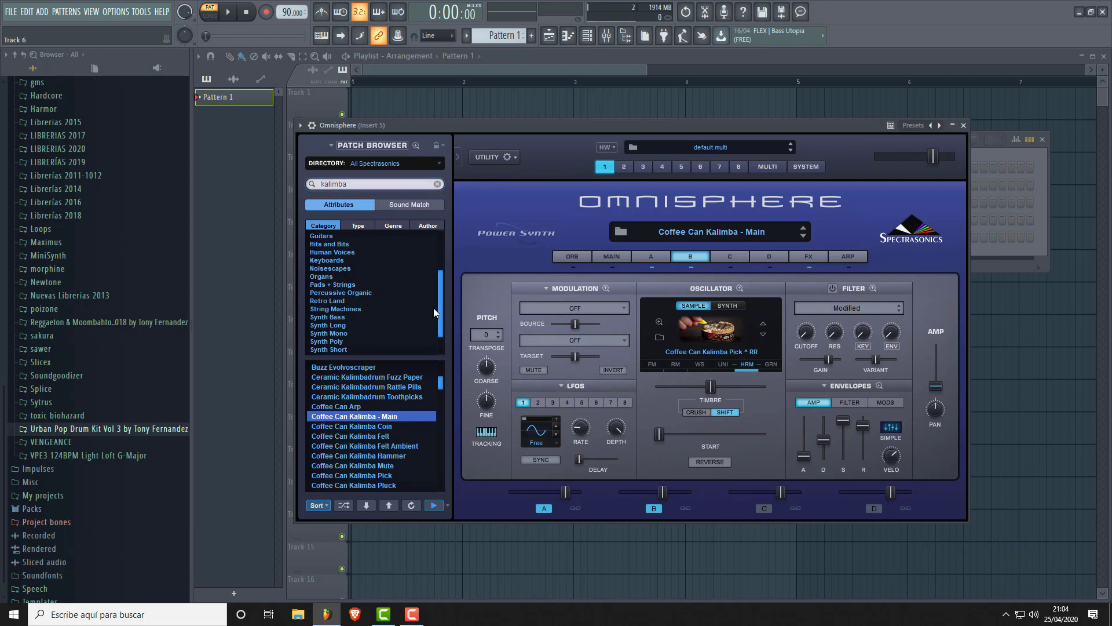
pyautogui.moveTo(444, 308); pyautogui.dragTo(441, 265)
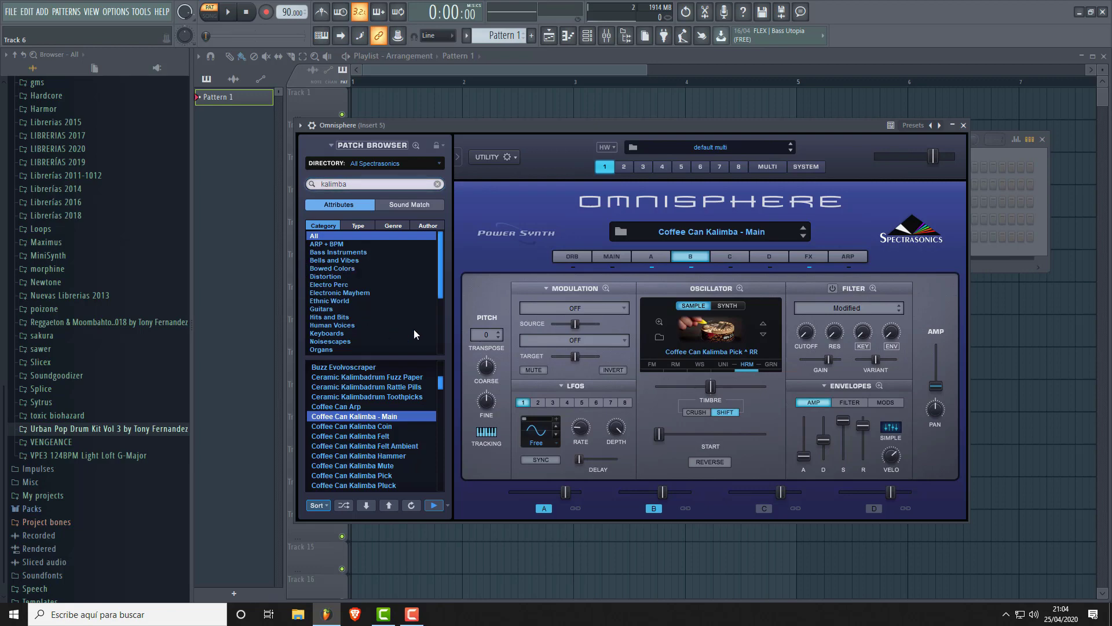
pyautogui.click(718, 230)
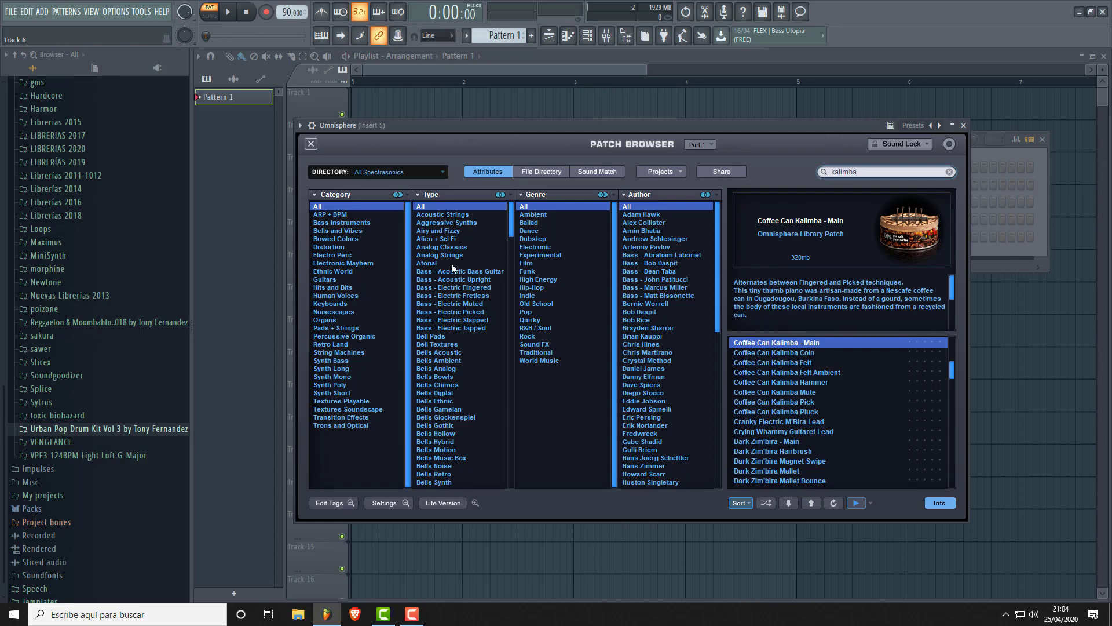
# Filter the patches to the Bells and Vibes category, clear the kalimba search text and browse the patch list
pyautogui.click(338, 231)
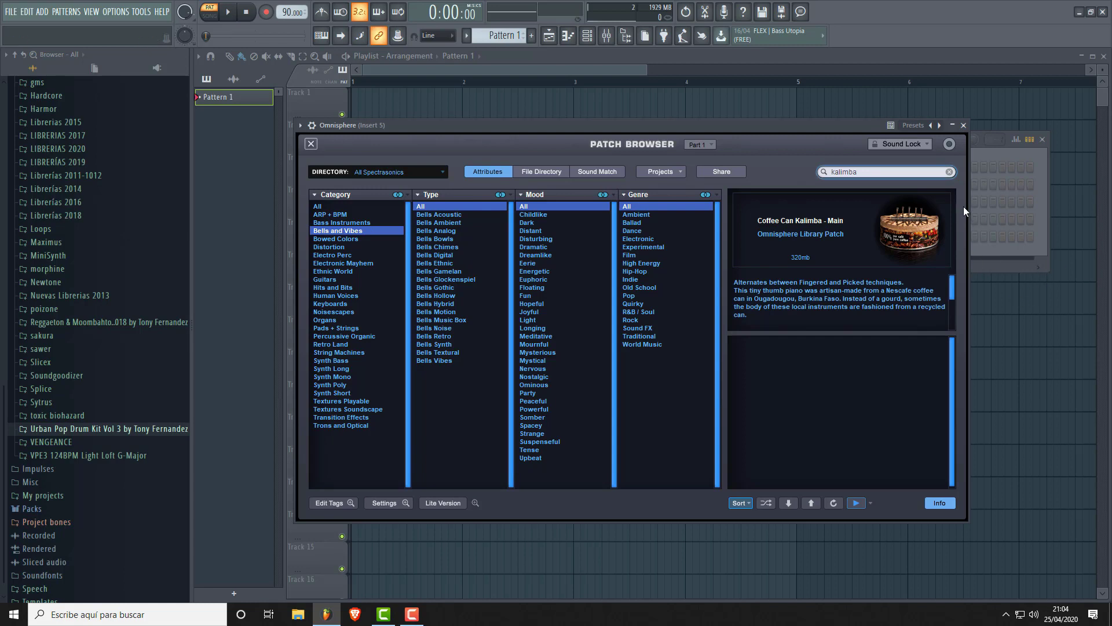
pyautogui.click(949, 172)
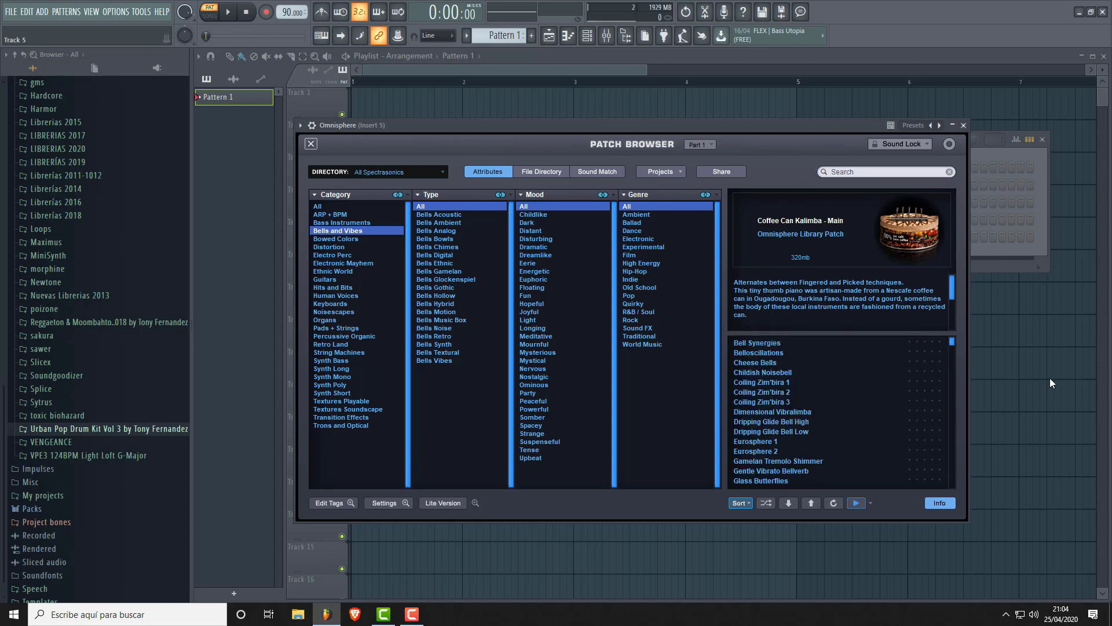
pyautogui.moveTo(953, 346)
pyautogui.mouseDown()
pyautogui.moveTo(954, 491)
pyautogui.moveTo(965, 329)
pyautogui.mouseUp()
# Load the Flamenco Guitar a patch from the Guitars category to audition it
pyautogui.click(328, 279)
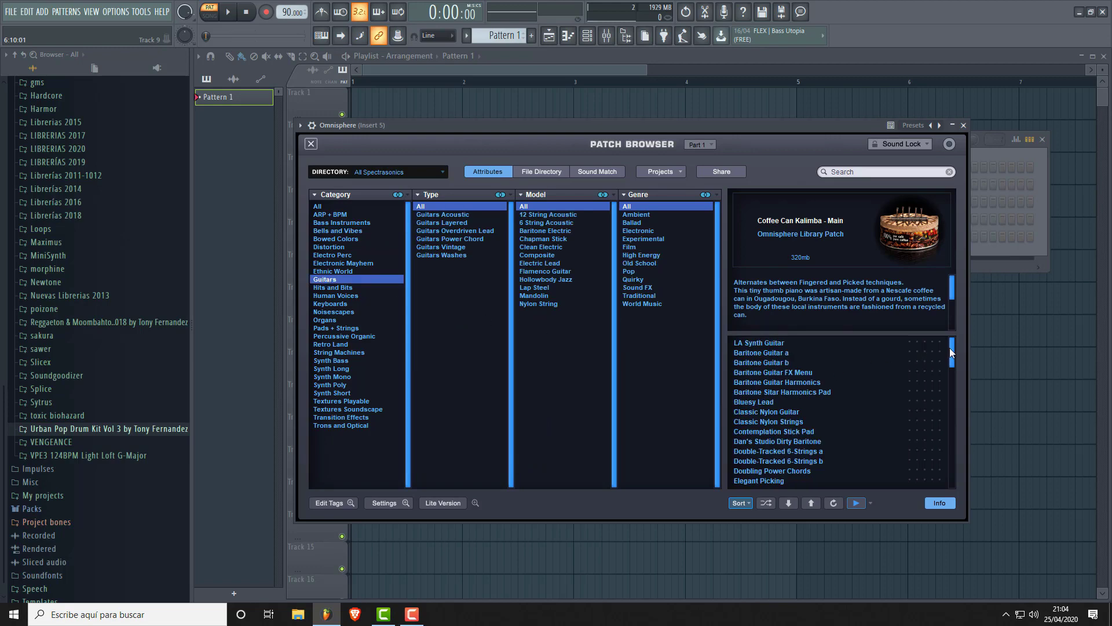
pyautogui.moveTo(951, 349); pyautogui.dragTo(956, 411)
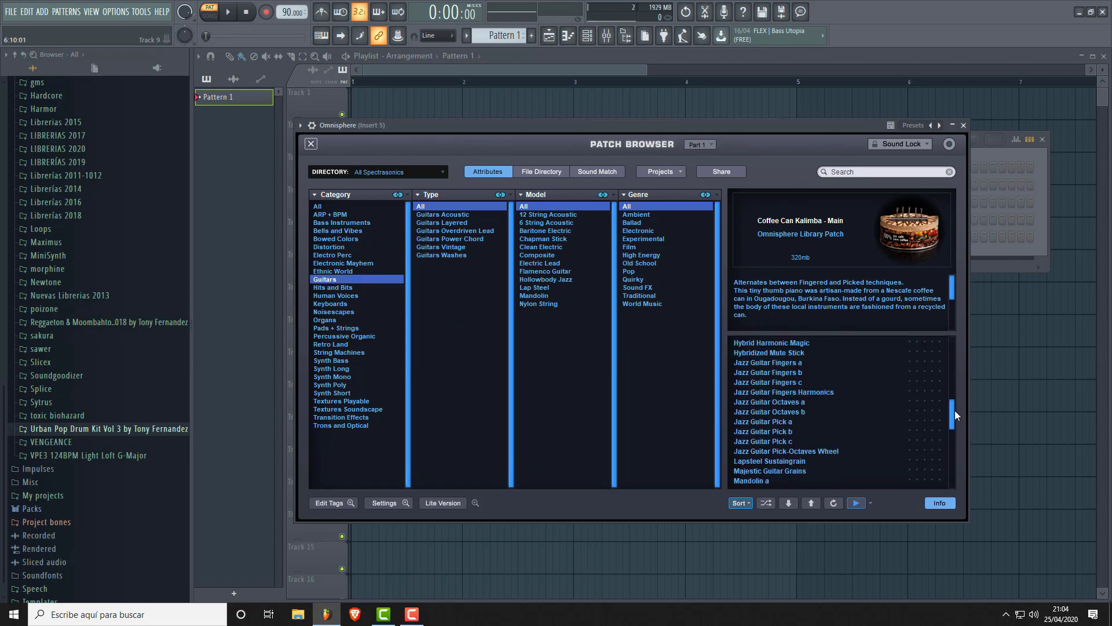
pyautogui.scroll(3, 875, 429)
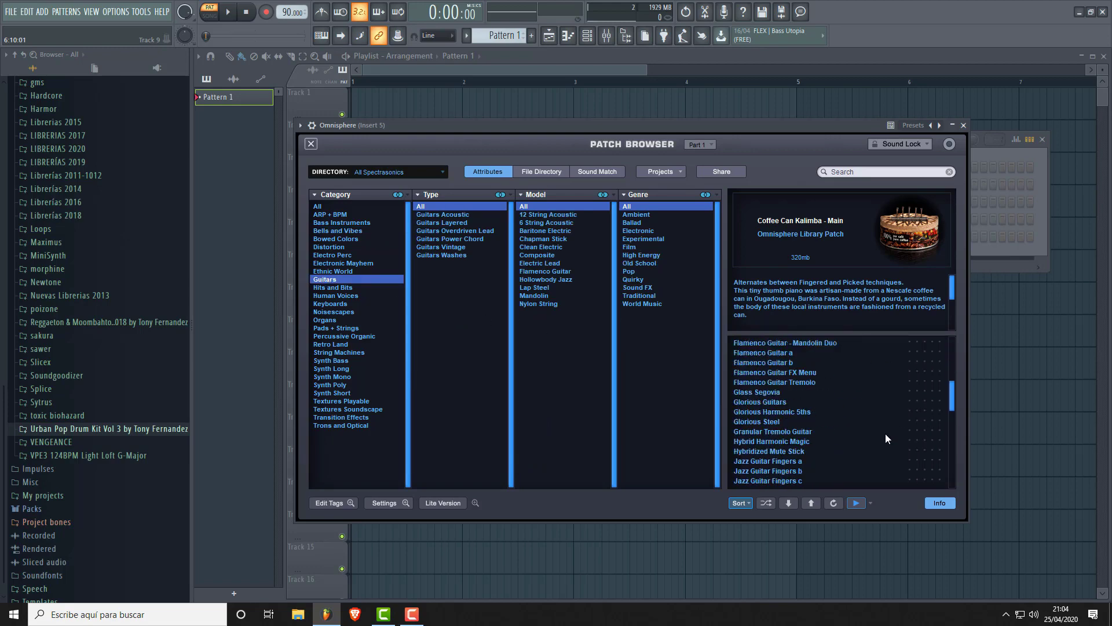
pyautogui.click(767, 353)
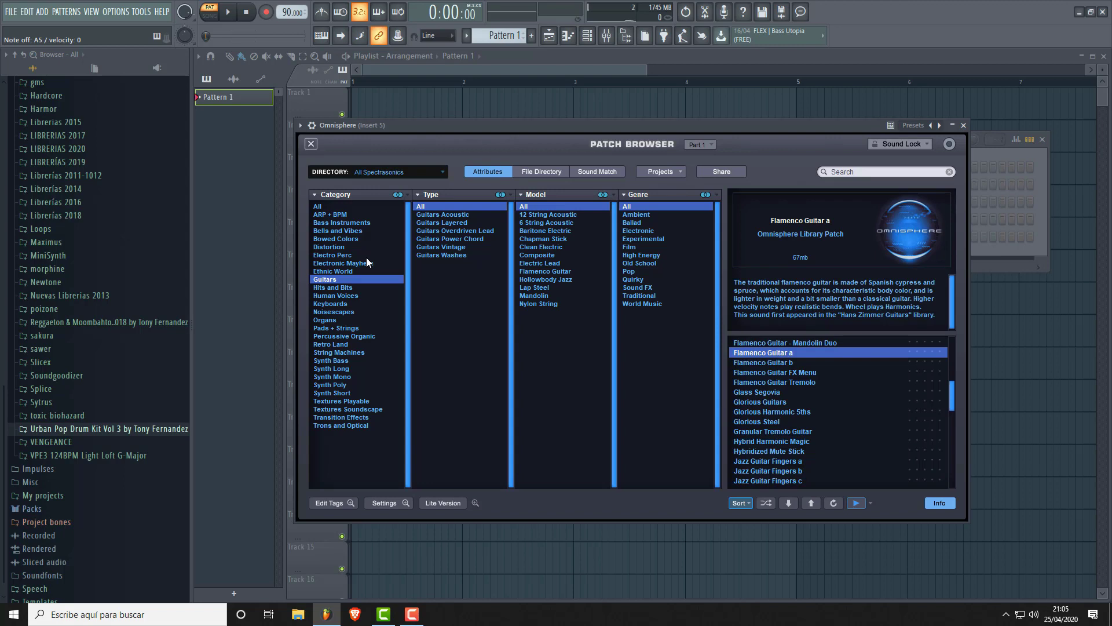
# Show all categories, search for "kalimba" and load the Coffee Can Kalimba - Main patch
pyautogui.click(323, 210)
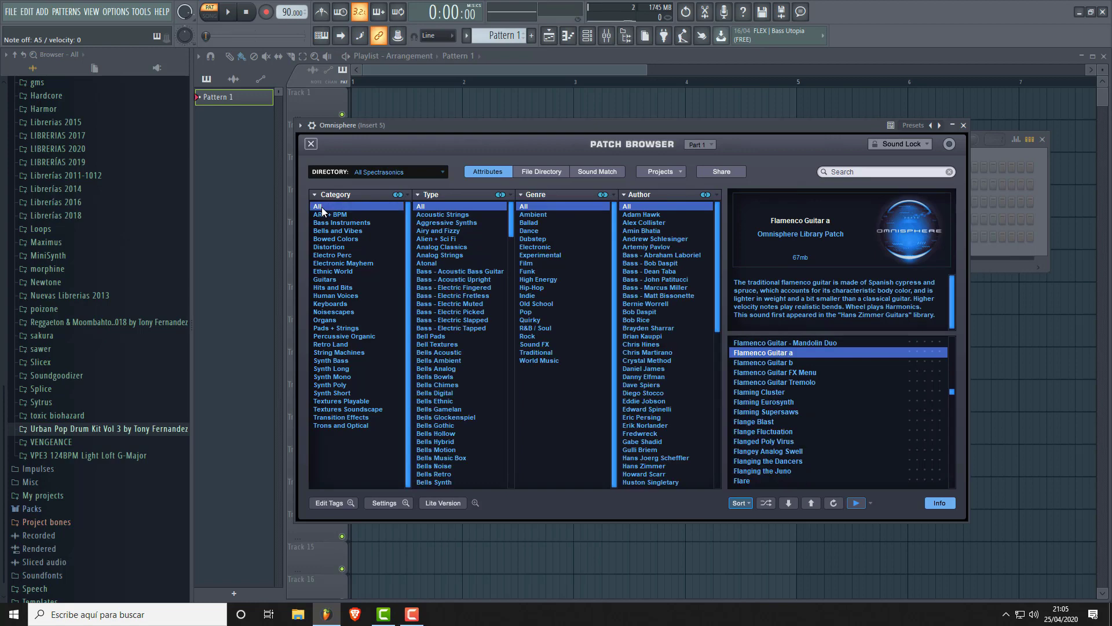
pyautogui.click(879, 173)
pyautogui.write('kalim')
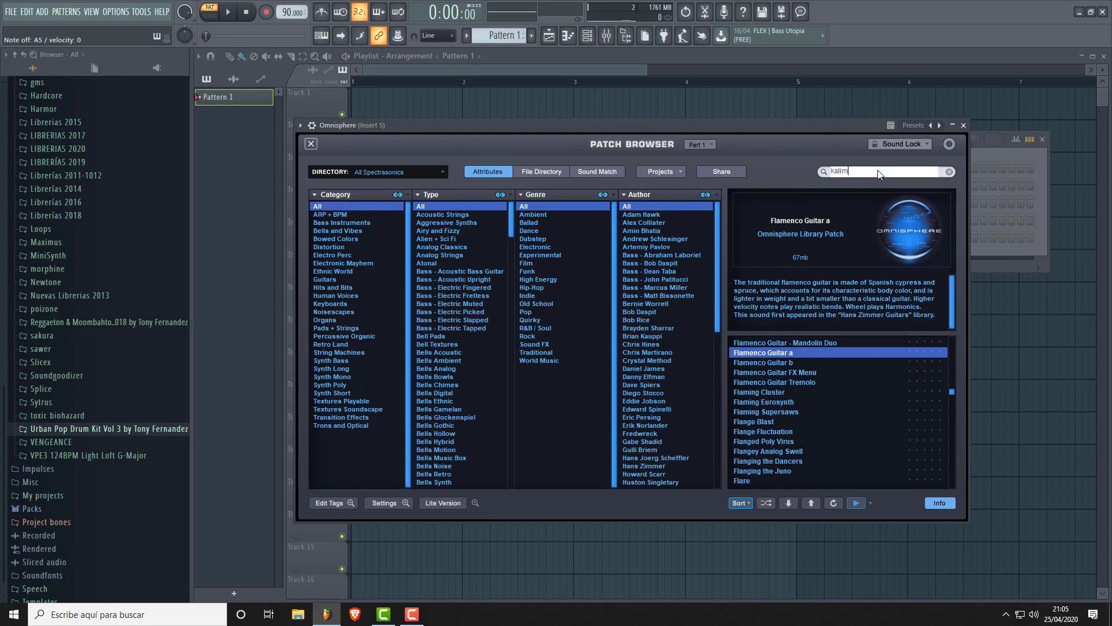
pyautogui.write('ba')
pyautogui.press('Return')
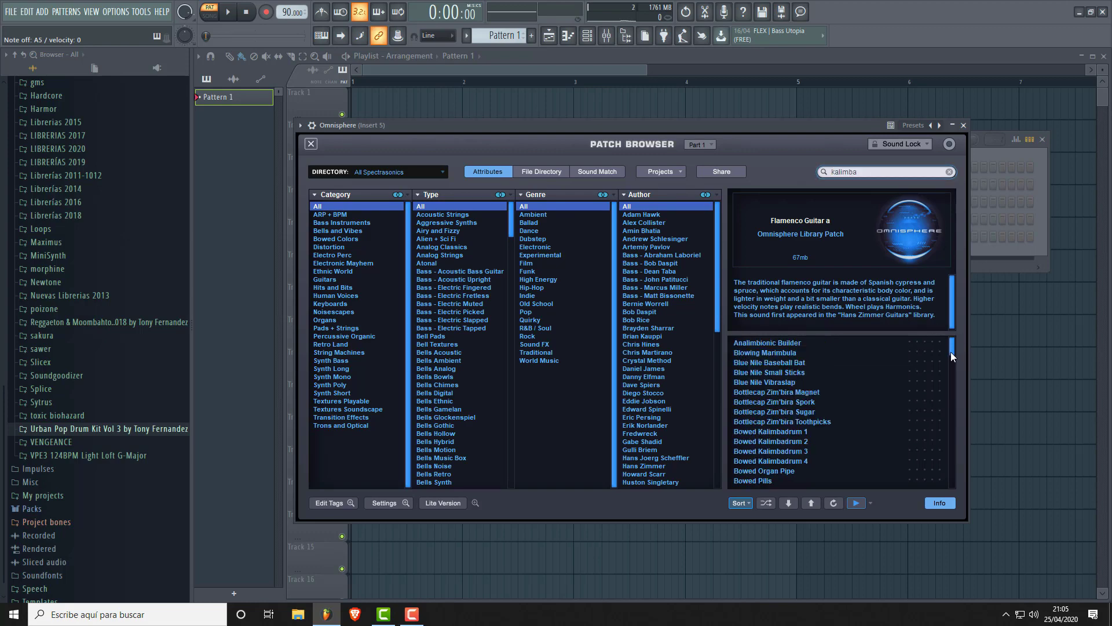
pyautogui.moveTo(951, 352); pyautogui.dragTo(954, 364)
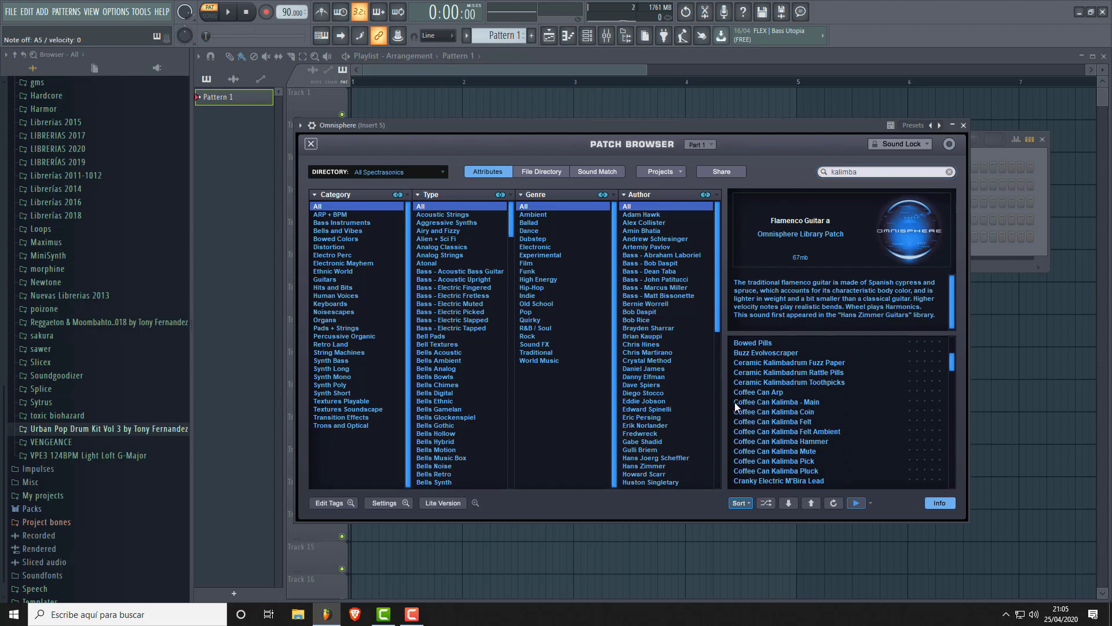
pyautogui.click(795, 404)
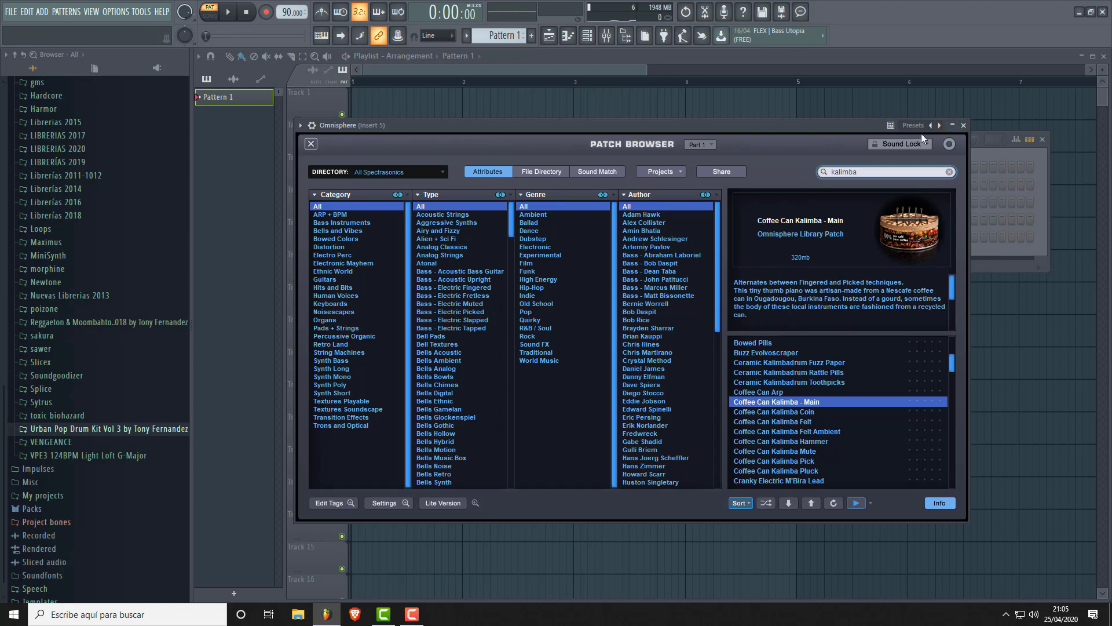
# Close Omnisphere, add a Serum channel to the channel rack and move its window clear of the channel names
pyautogui.click(964, 127)
pyautogui.click(402, 265)
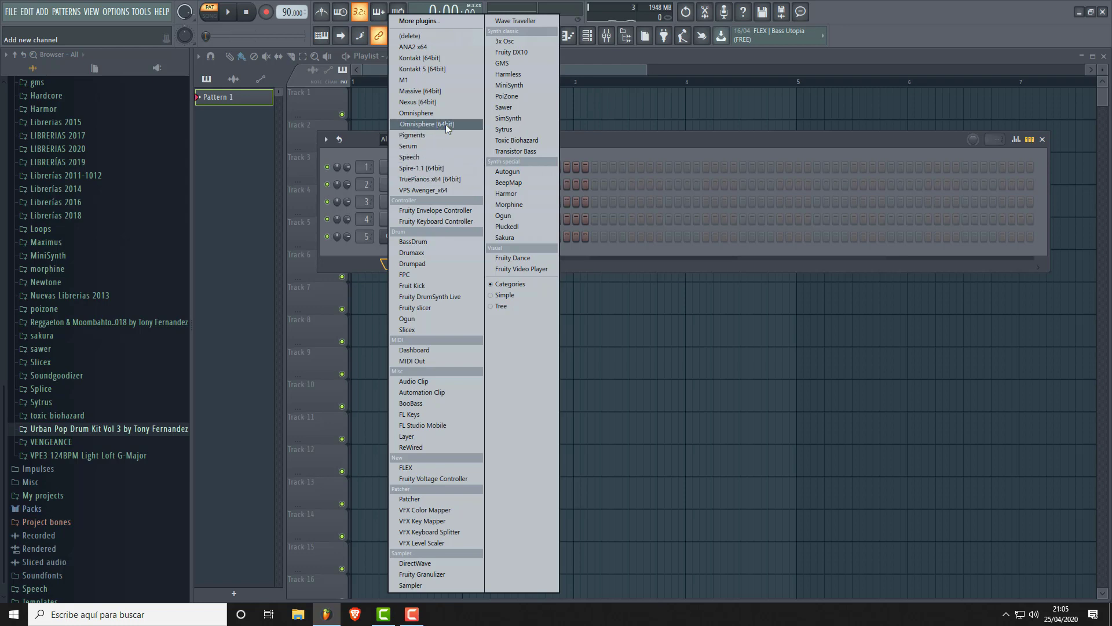
pyautogui.click(433, 146)
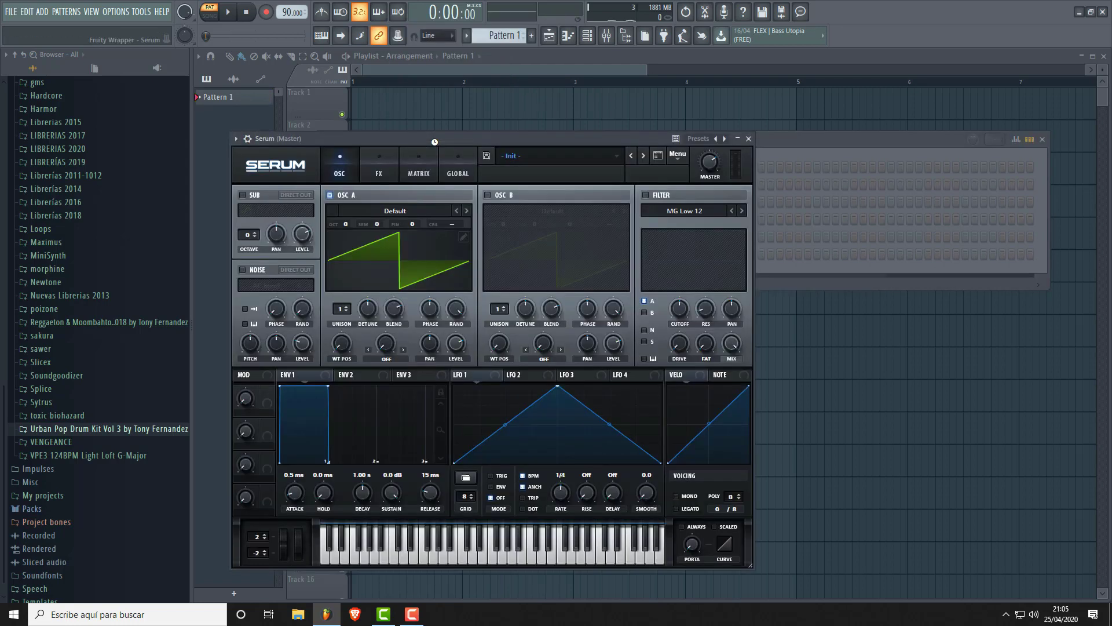
pyautogui.moveTo(435, 142); pyautogui.dragTo(668, 96)
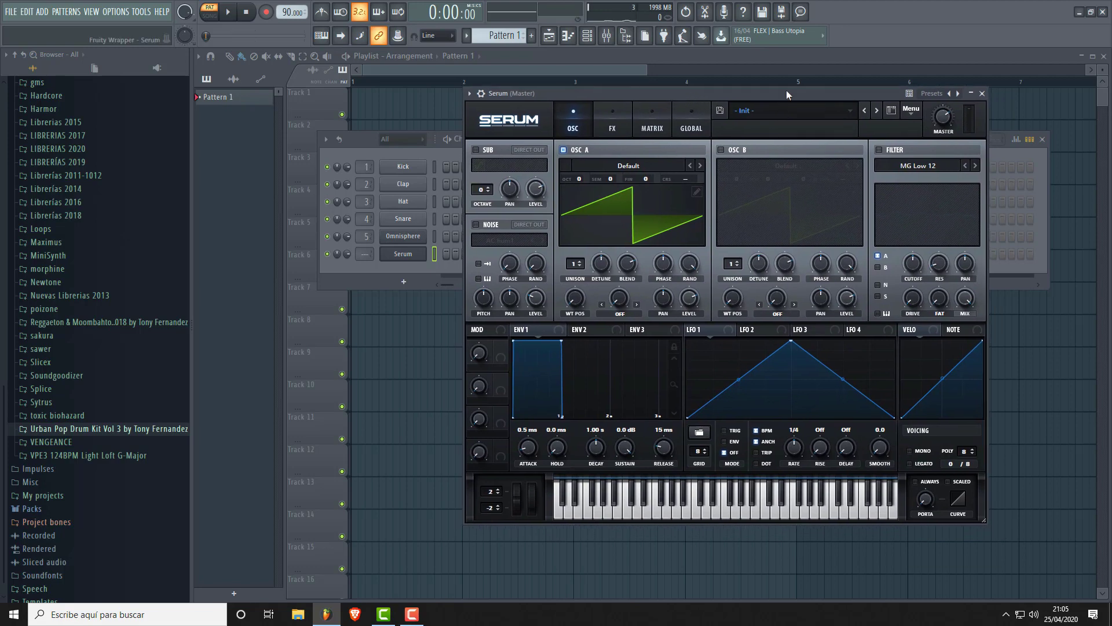
pyautogui.moveTo(786, 90); pyautogui.dragTo(768, 93)
# Load the ML Marimba Phases preset from Serum's Echo Sound Works Havana bank to audition it
pyautogui.click(770, 115)
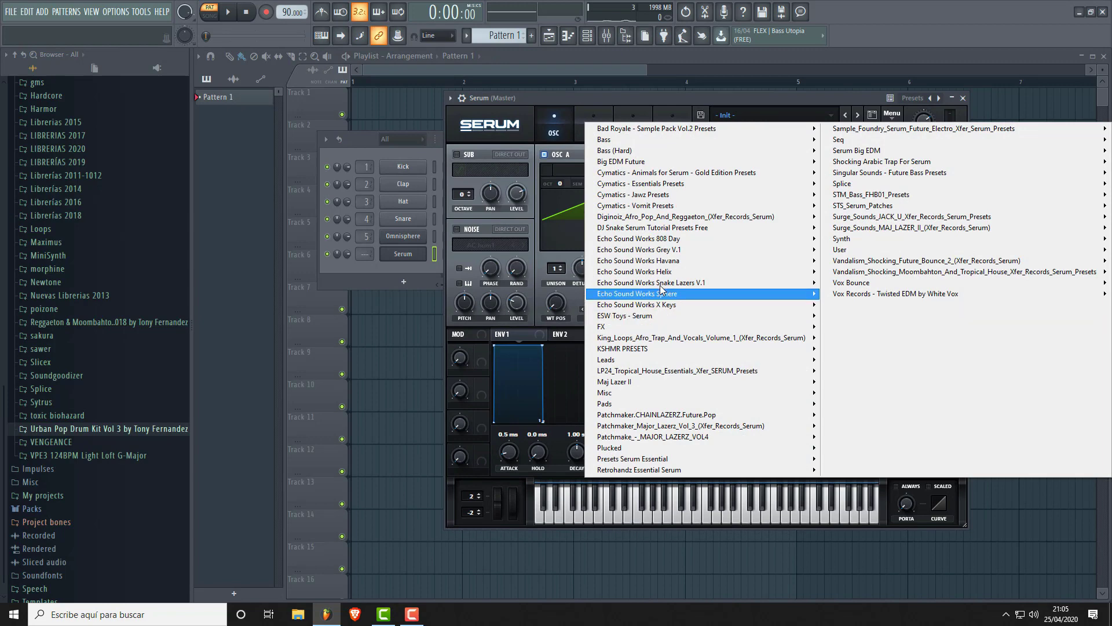
pyautogui.moveTo(679, 244)
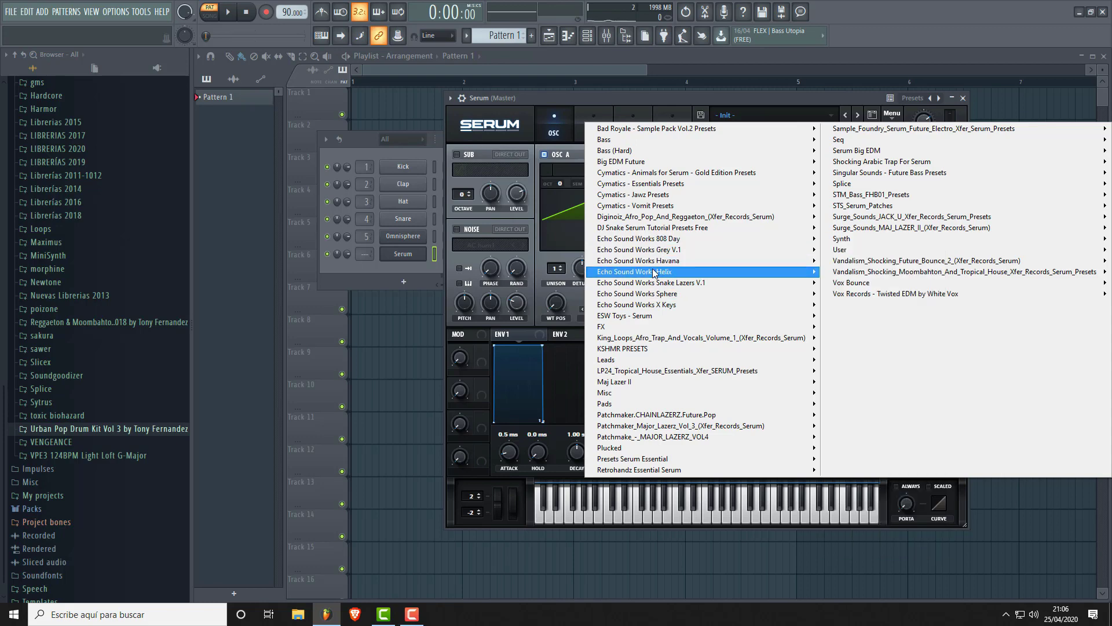
pyautogui.moveTo(666, 264)
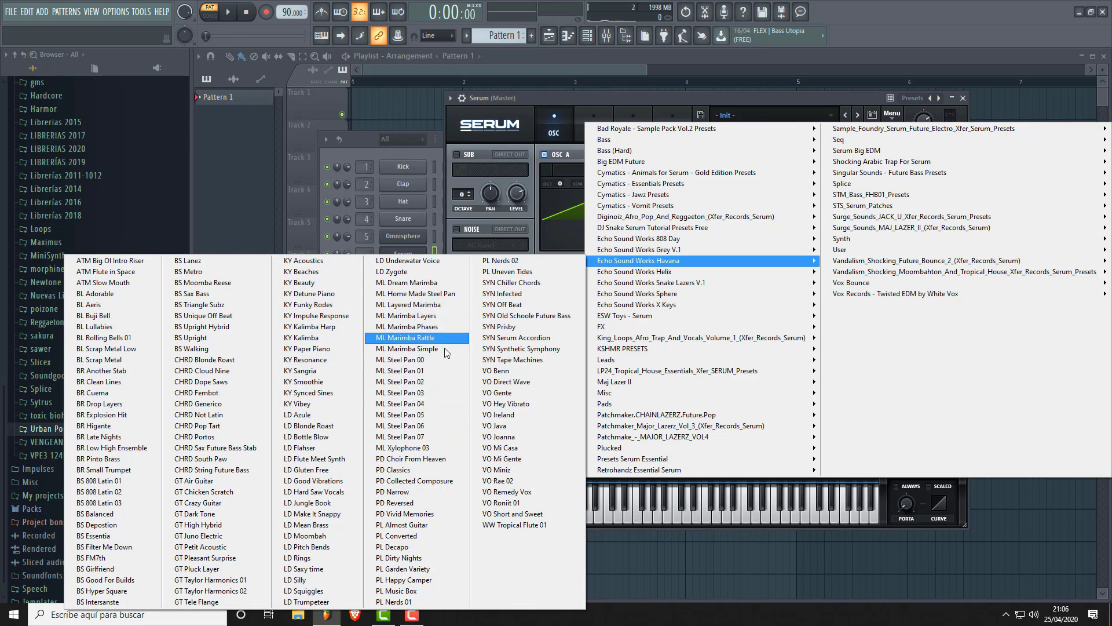
pyautogui.click(412, 326)
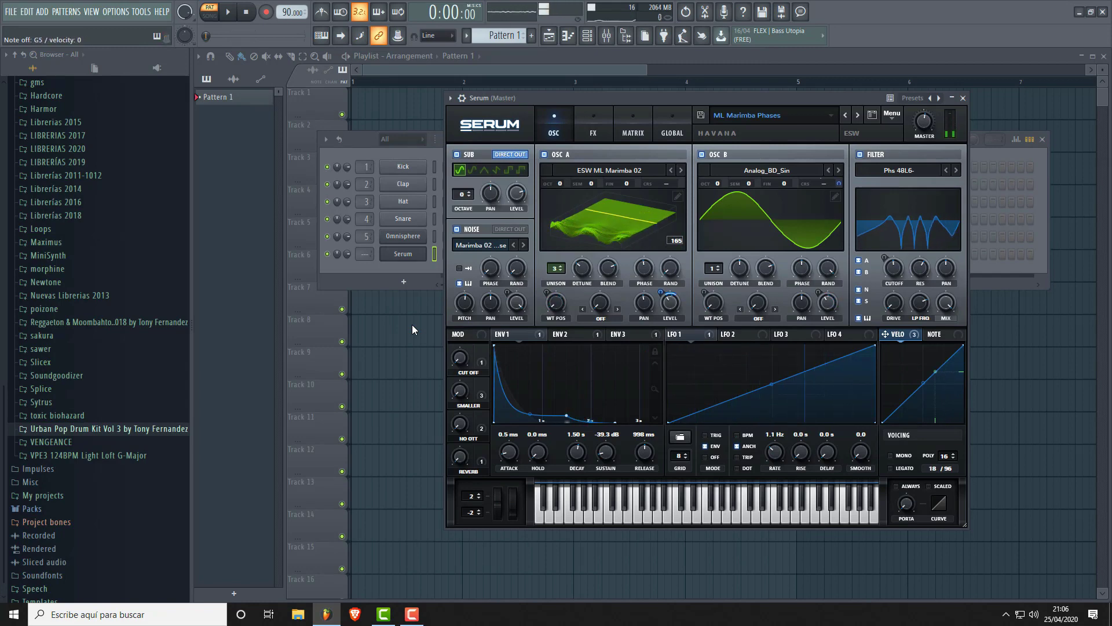
# Switch Serum to the KY Acoustics preset from the Echo Sound Works Havana bank
pyautogui.click(763, 115)
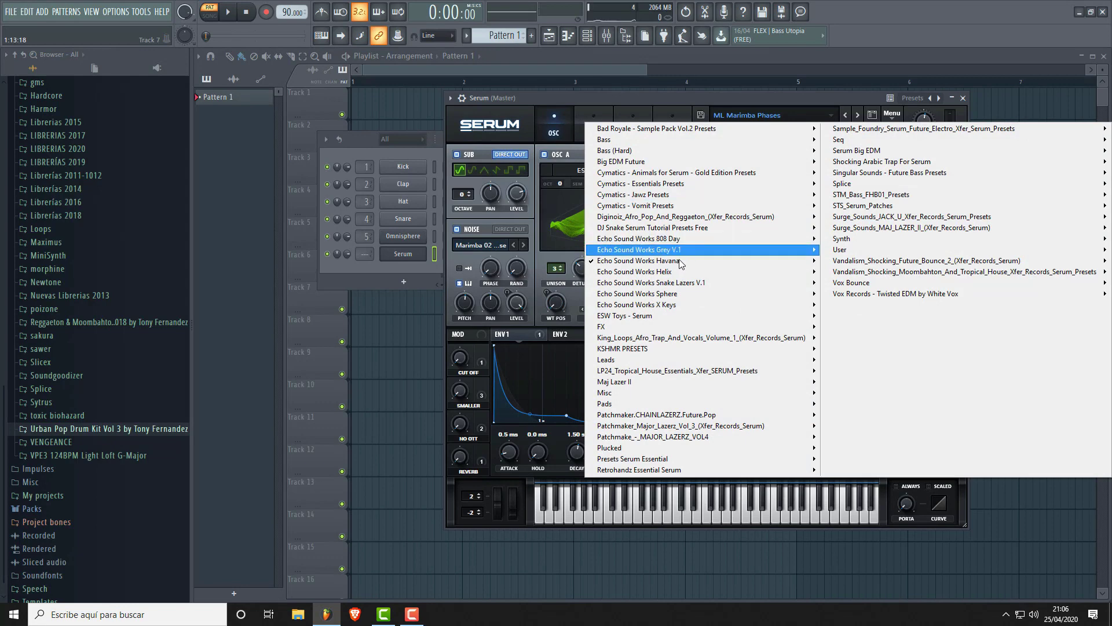
pyautogui.moveTo(675, 262)
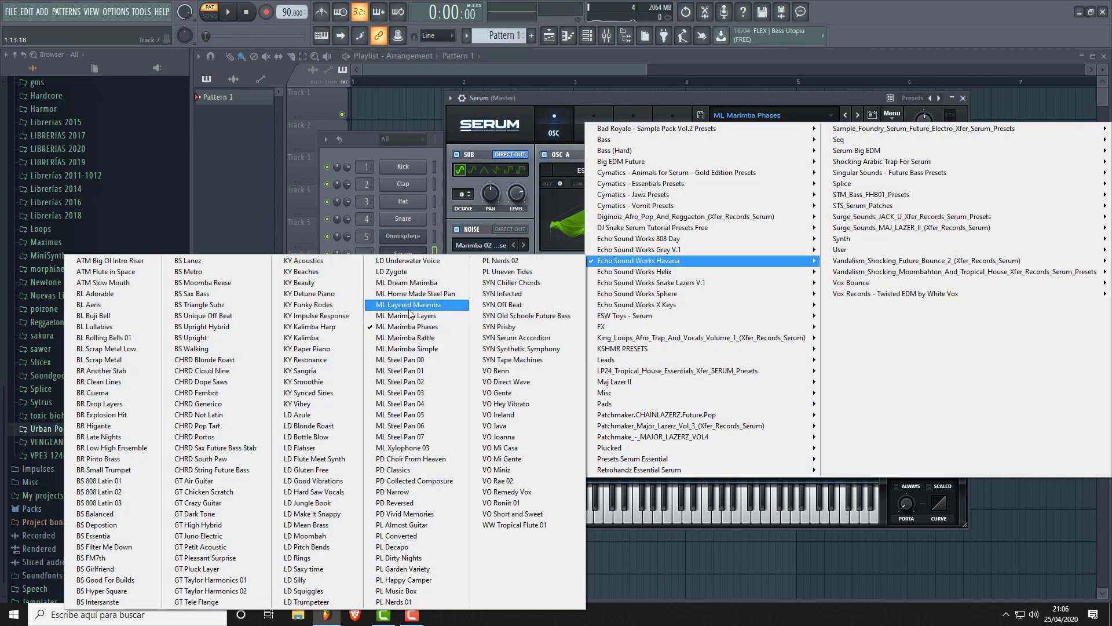
pyautogui.click(324, 262)
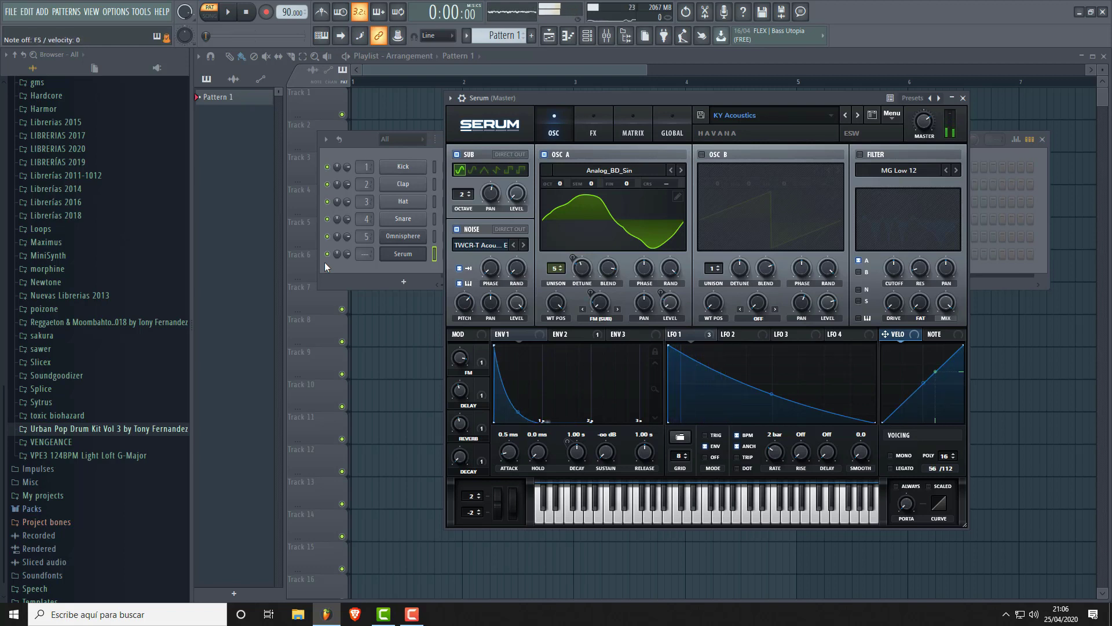
# Load the PAD - Corazon preset from Serum's Echo Sound Works Helix bank, then close the Serum window
pyautogui.click(731, 117)
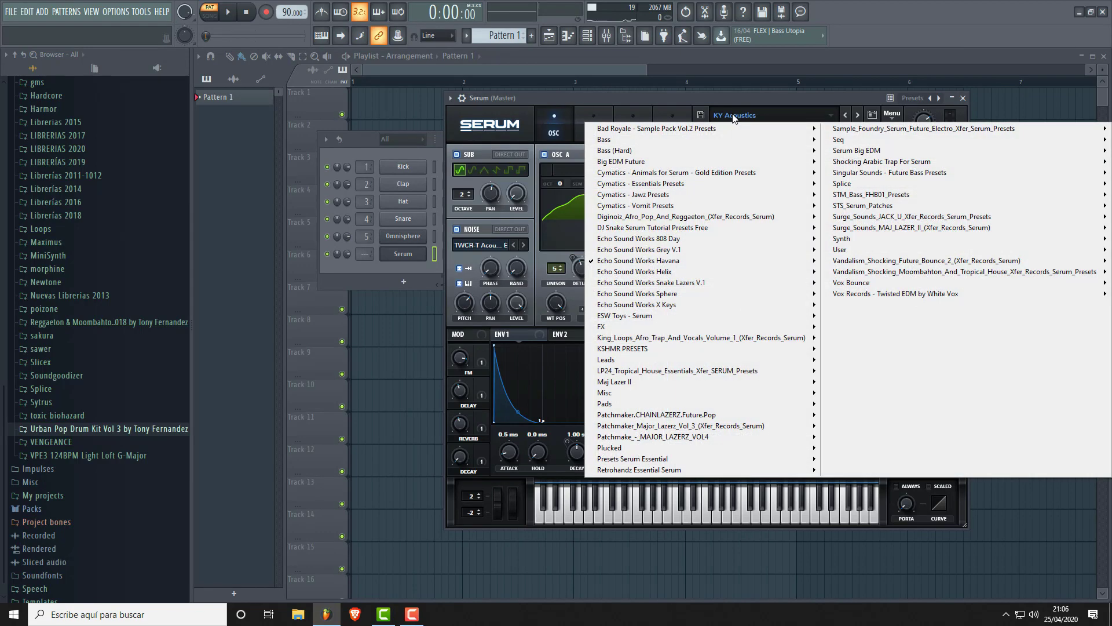
pyautogui.moveTo(660, 272)
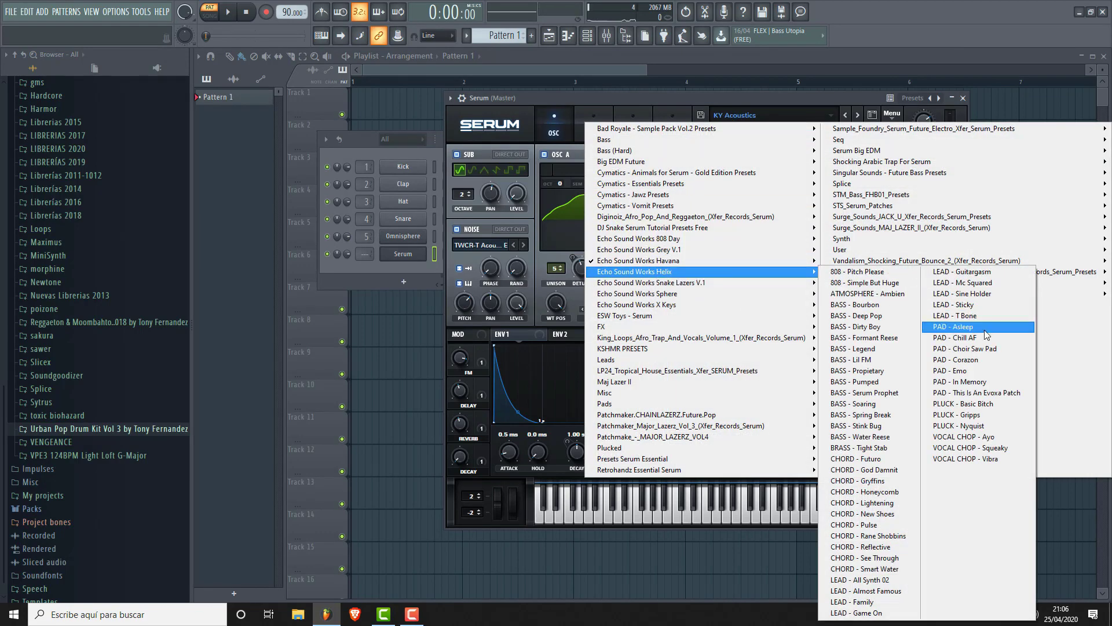
pyautogui.click(963, 360)
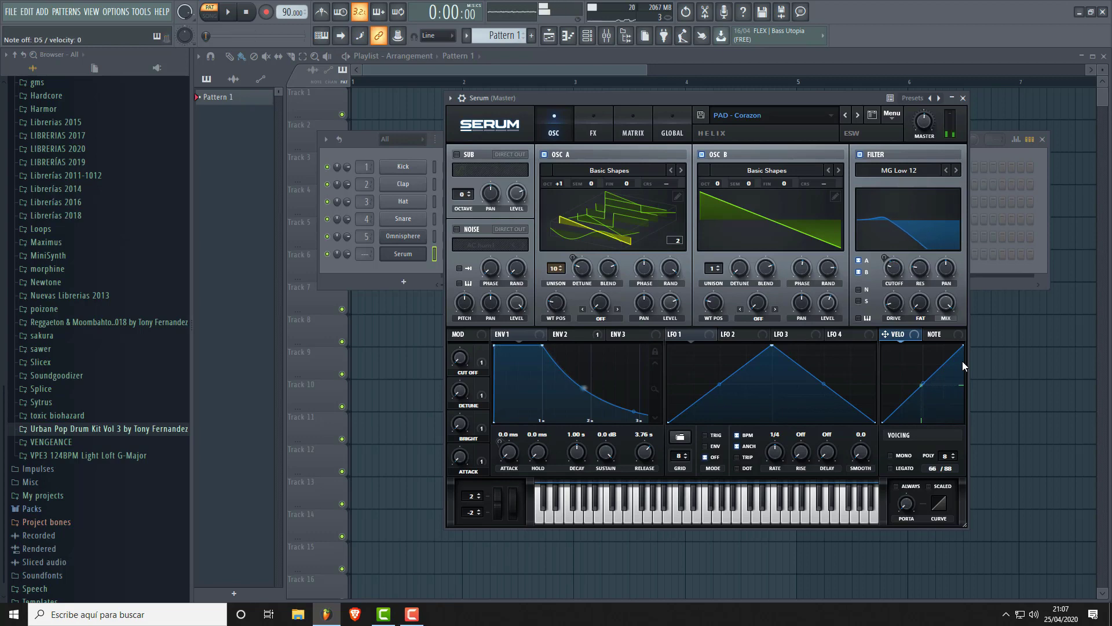
pyautogui.click(770, 114)
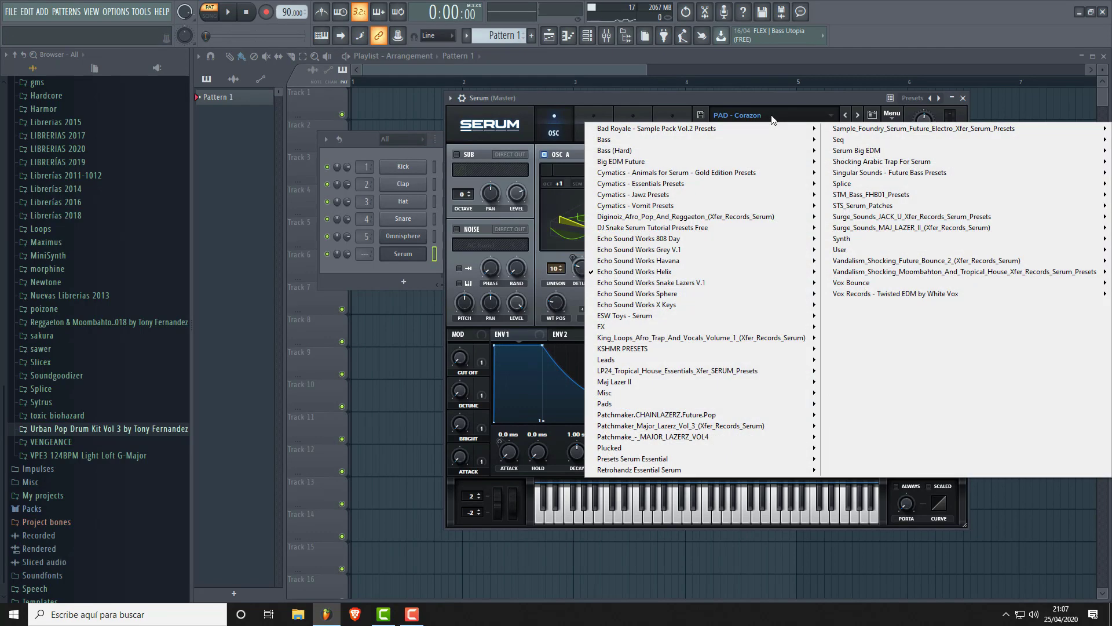
pyautogui.click(775, 96)
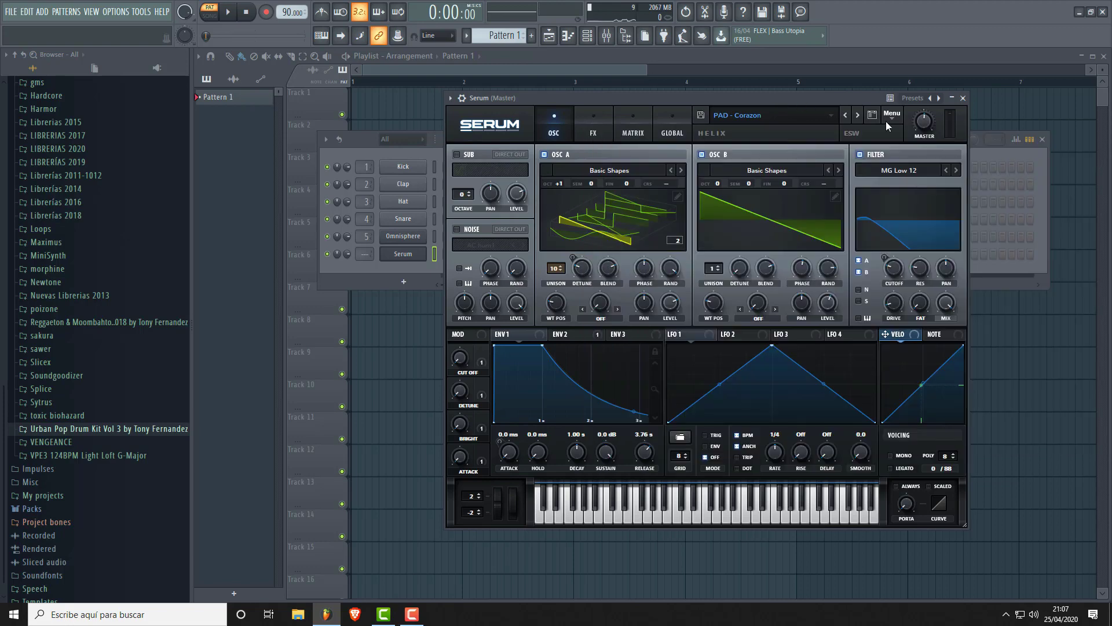
pyautogui.click(963, 97)
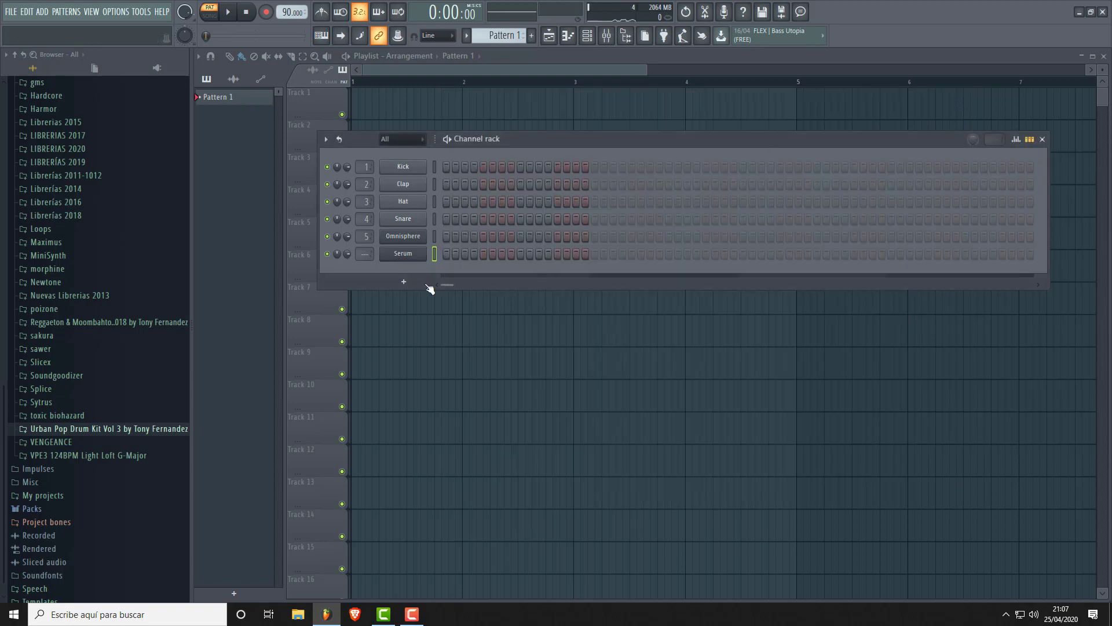
# Add a Pigments channel to the channel rack and move its plugin window higher up in the workspace
pyautogui.click(403, 282)
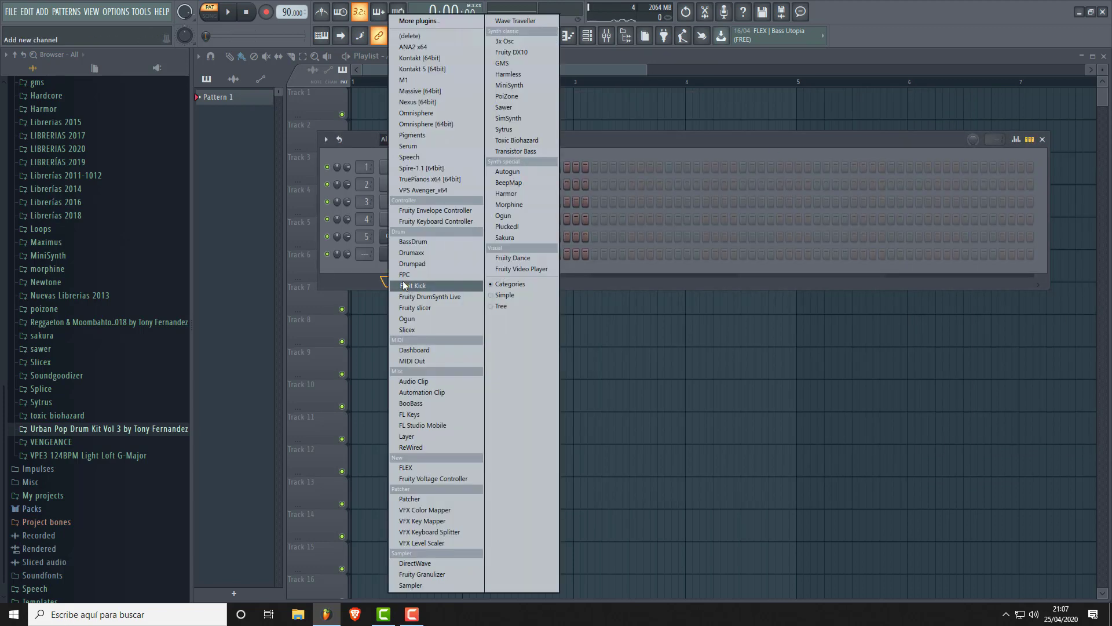
pyautogui.click(432, 138)
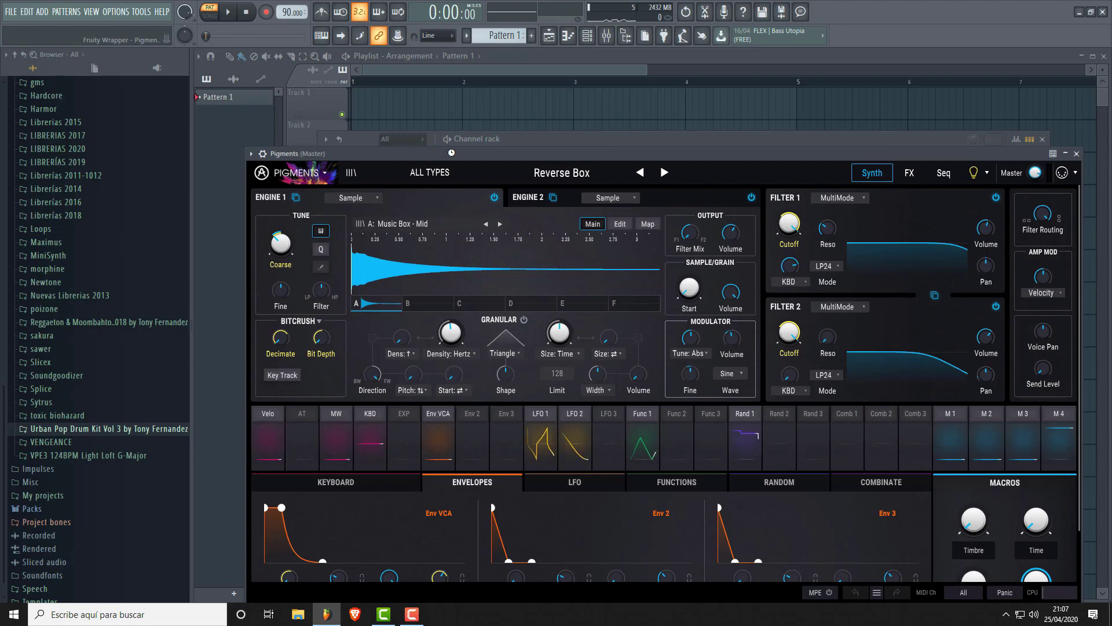
pyautogui.moveTo(451, 152); pyautogui.dragTo(445, 134)
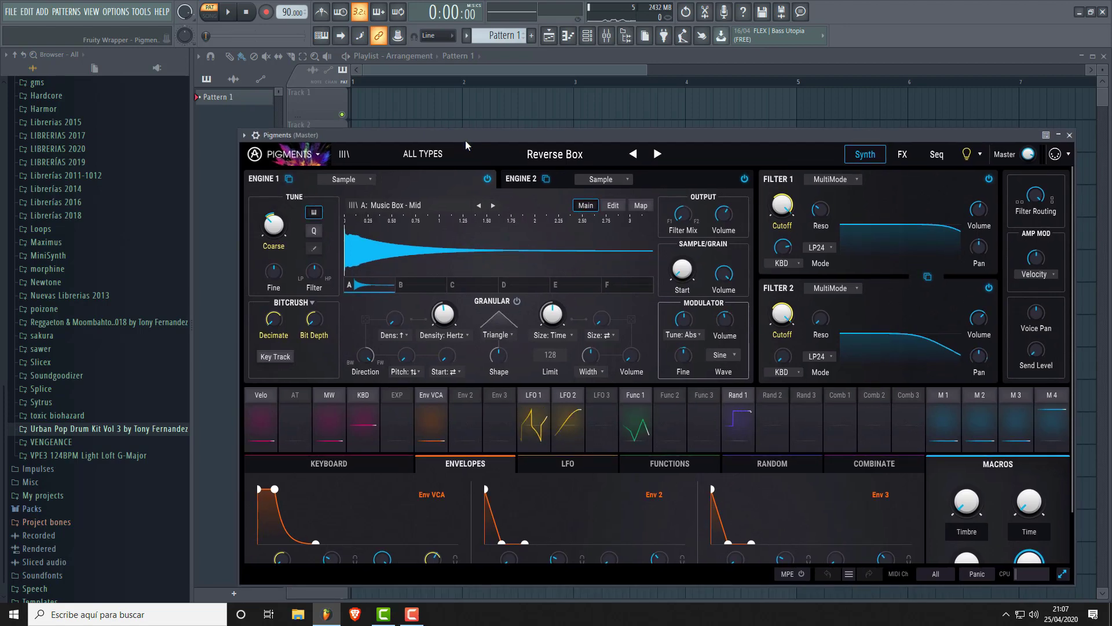
# Look through the full list of Pigments presets, including the Lofi Piano area, and close the list
pyautogui.click(555, 154)
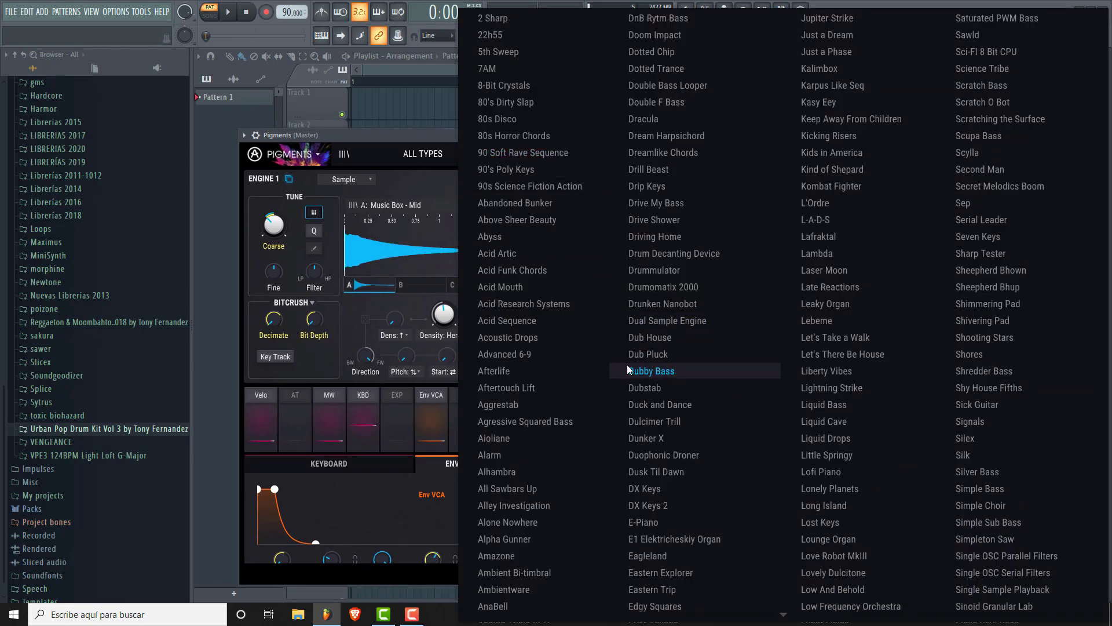
pyautogui.scroll(-15, 635, 348)
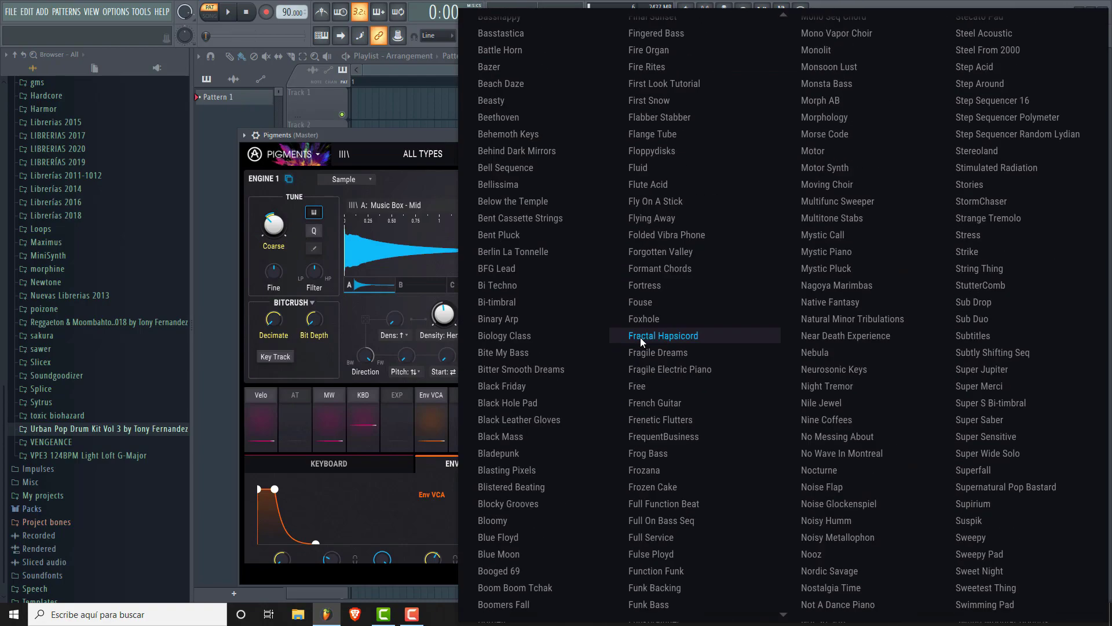
pyautogui.scroll(-20, 642, 341)
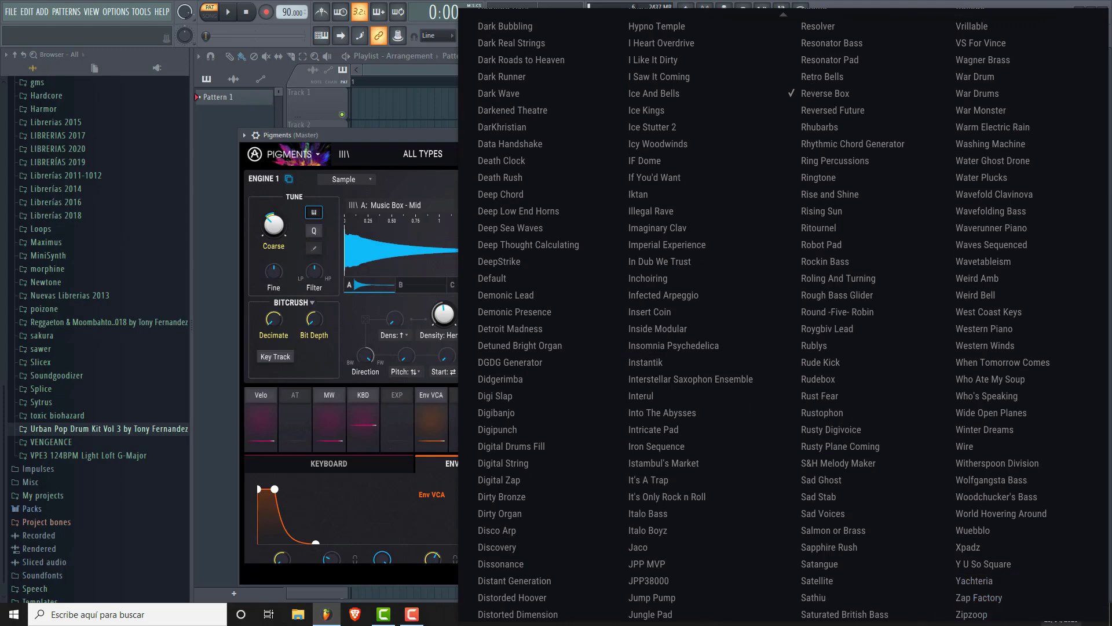
pyautogui.click(1054, 623)
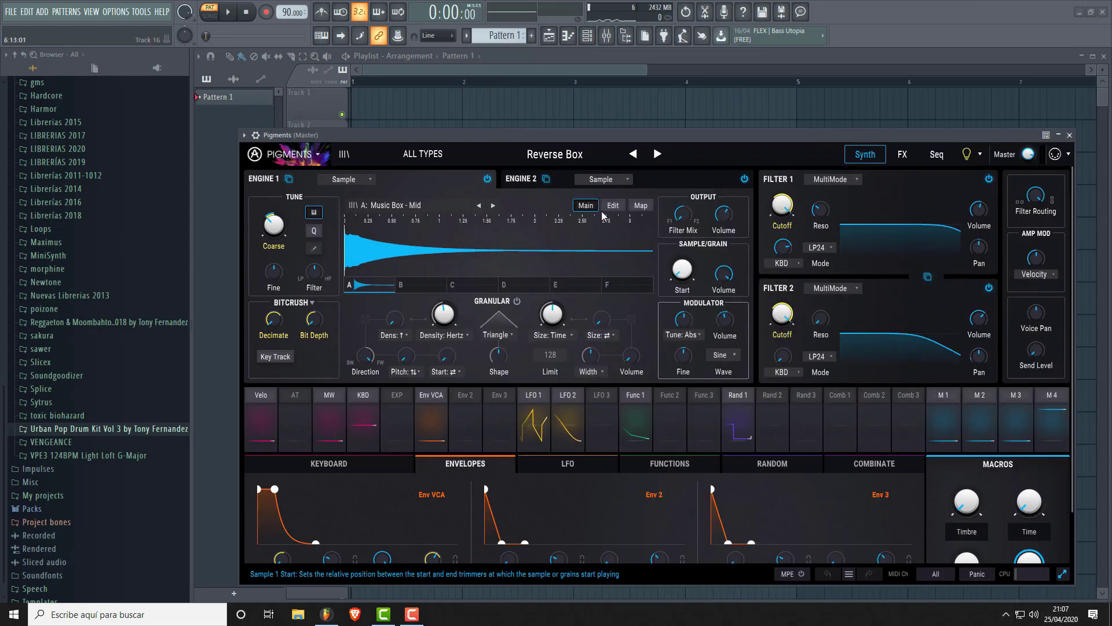
pyautogui.click(547, 163)
pyautogui.scroll(-10, 733, 406)
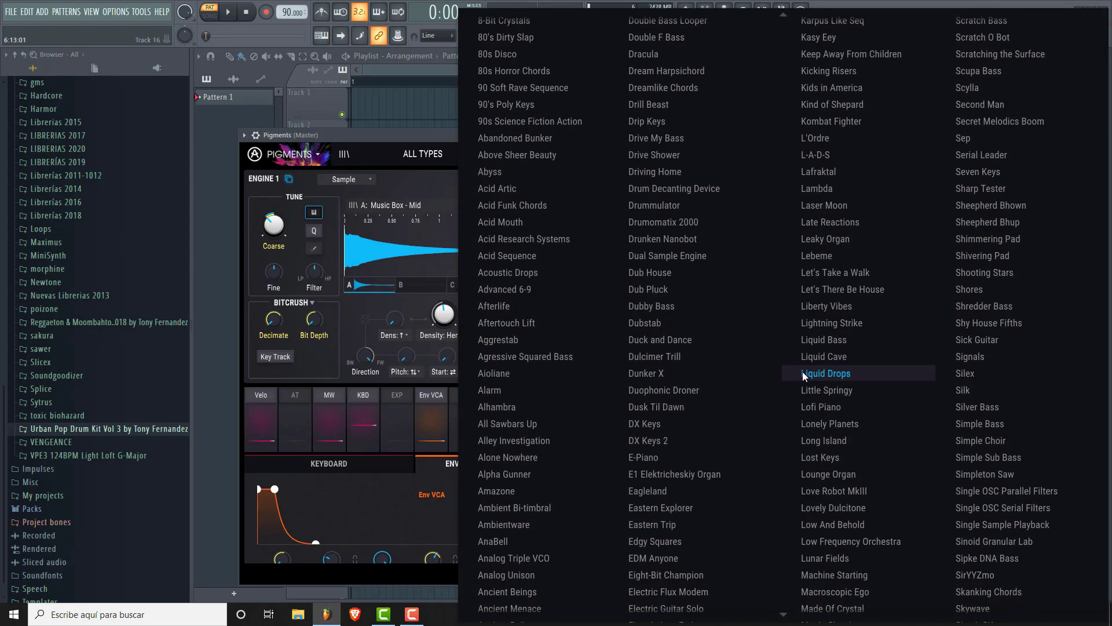
pyautogui.scroll(9, 797, 371)
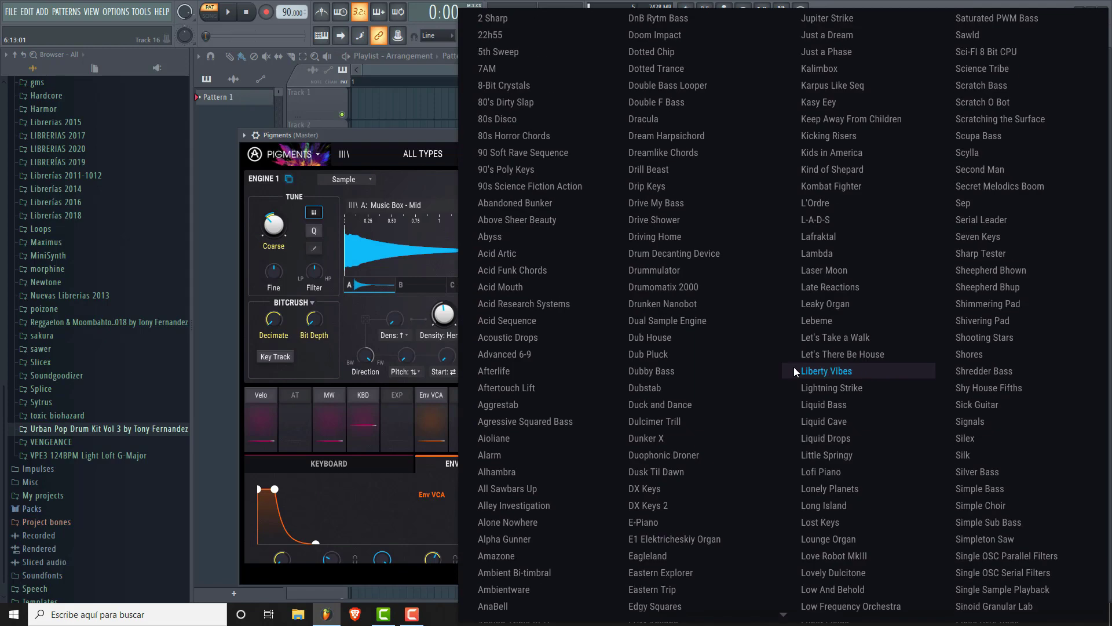
pyautogui.scroll(-3, 823, 359)
pyautogui.scroll(-4, 855, 350)
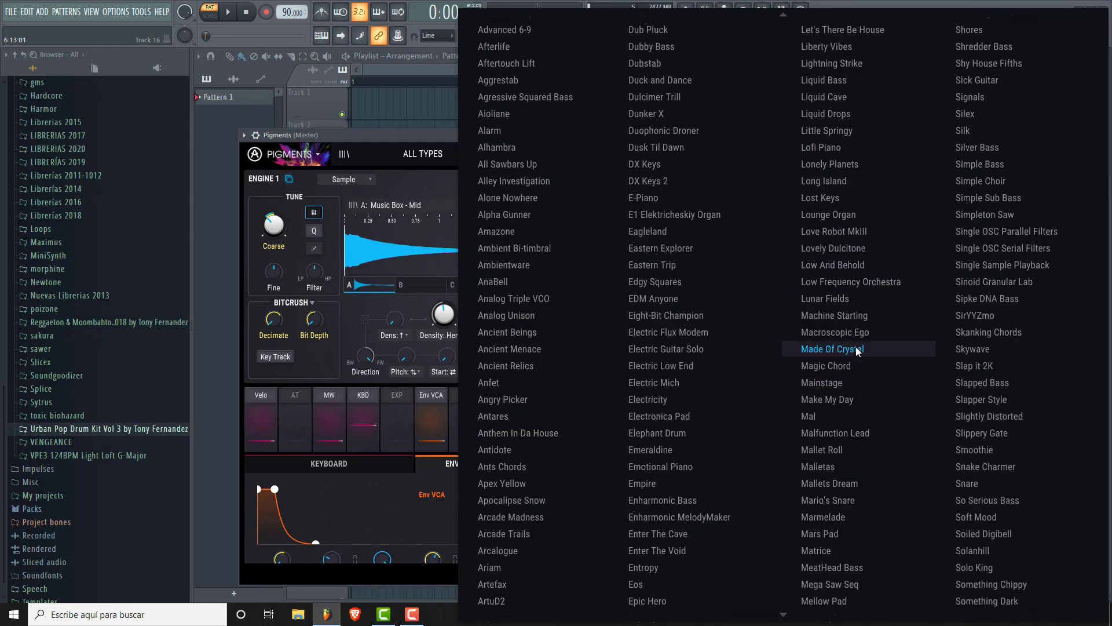
pyautogui.scroll(4, 852, 342)
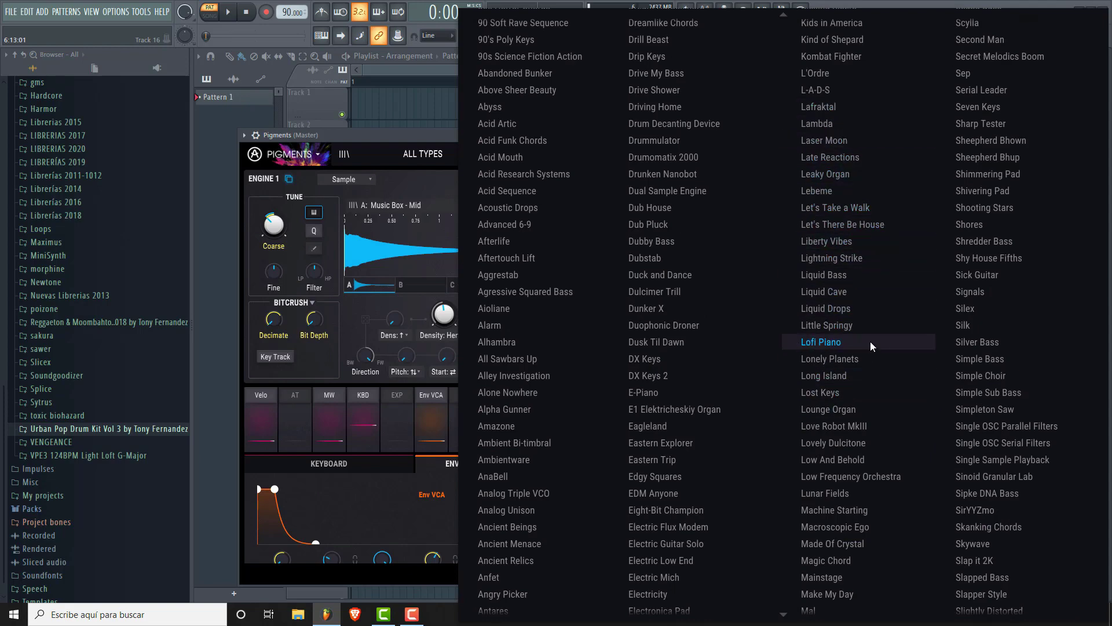
pyautogui.click(441, 142)
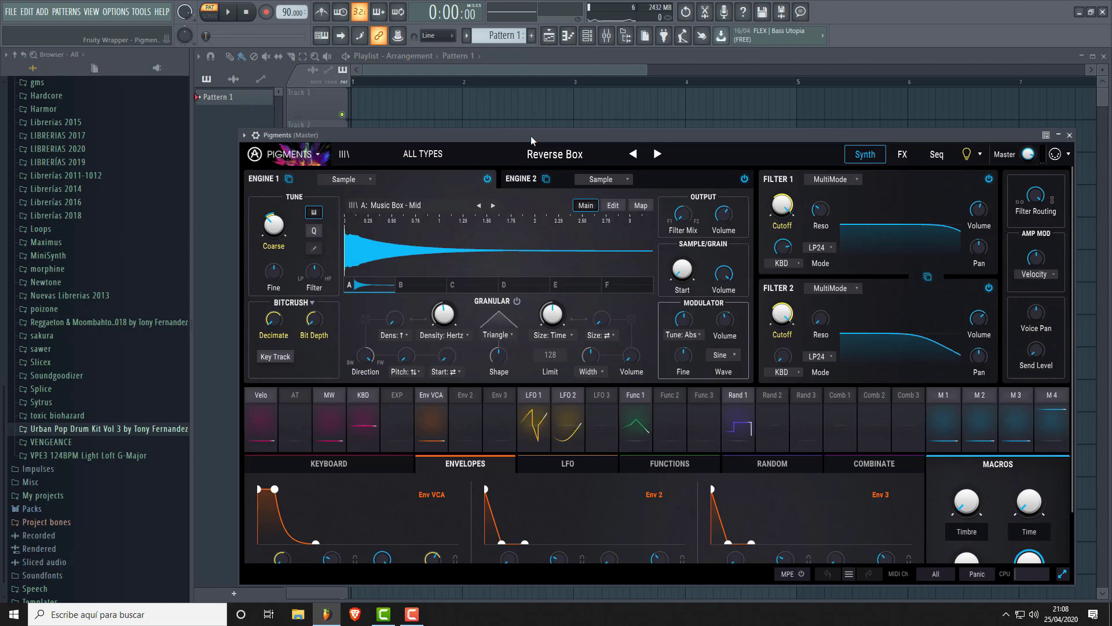
# Move the Pigments window fully into view and examine the envelope and macro controls on its Synth page
pyautogui.moveTo(532, 139); pyautogui.dragTo(445, 103)
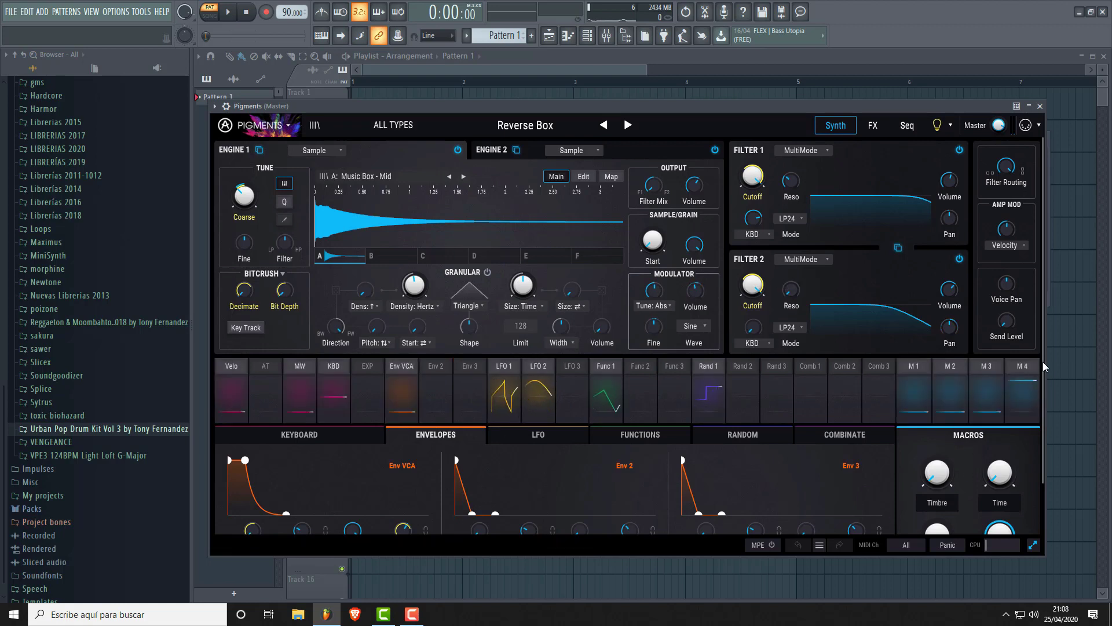
pyautogui.scroll(-1, 426, 493)
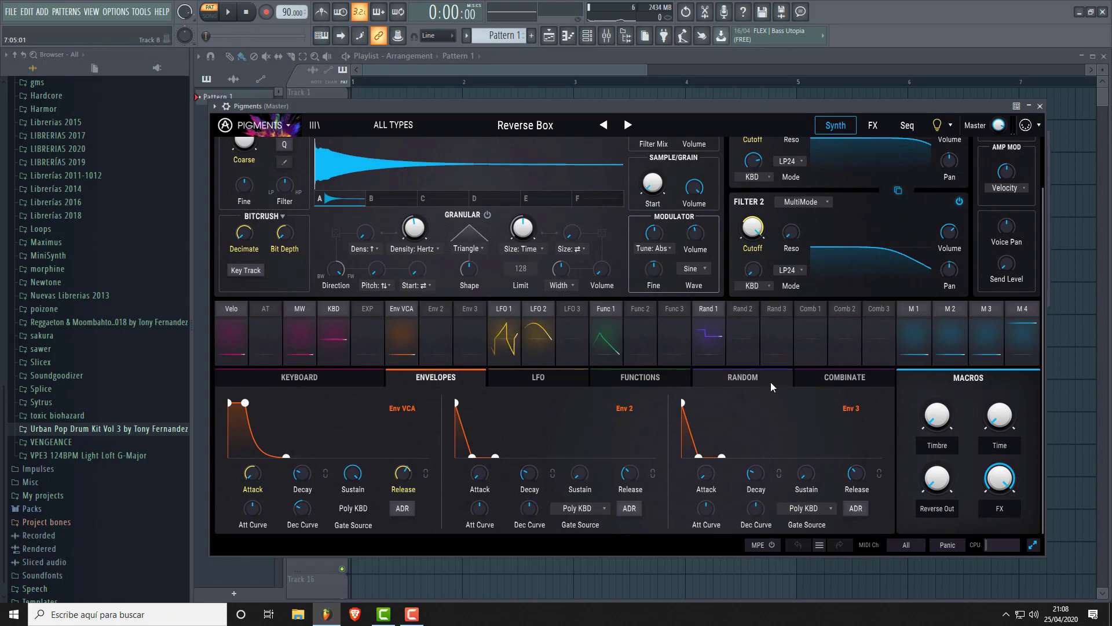
pyautogui.scroll(1, 755, 451)
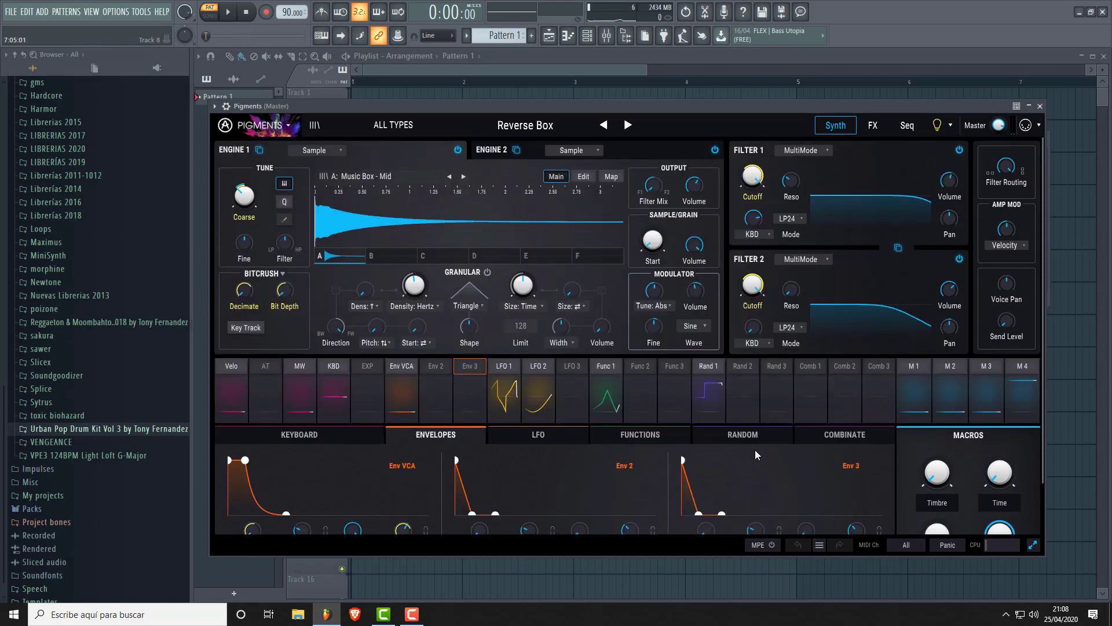
# Show Pigments' FX page, toggle the Reverb bypass on Bus A twice, and view the effect types available for Bus B
pyautogui.click(873, 126)
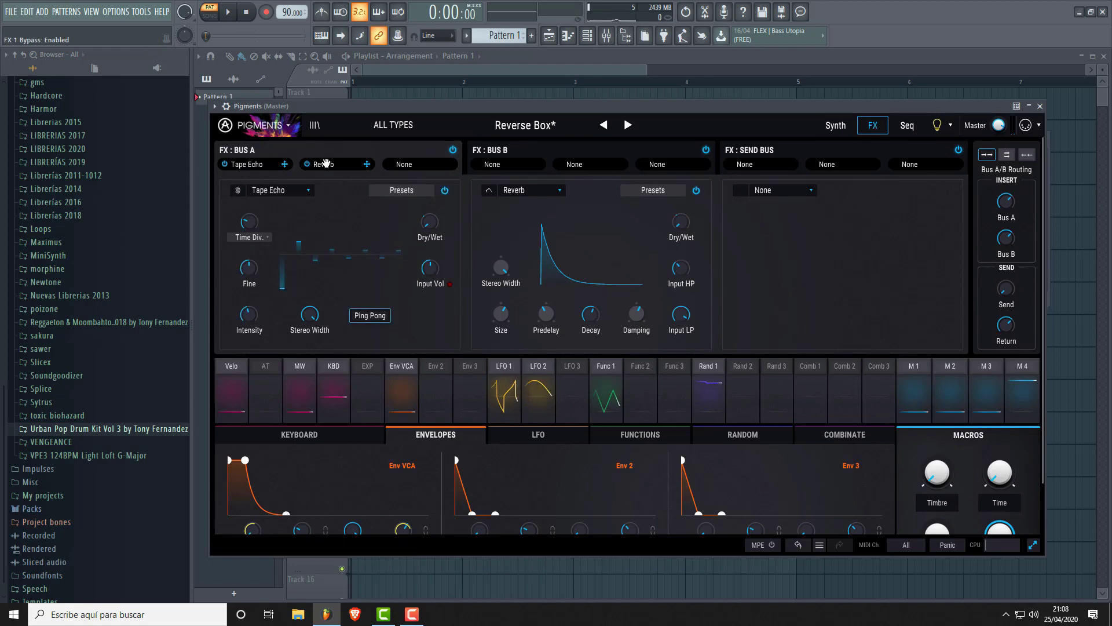
pyautogui.click(307, 165)
pyautogui.click(307, 165)
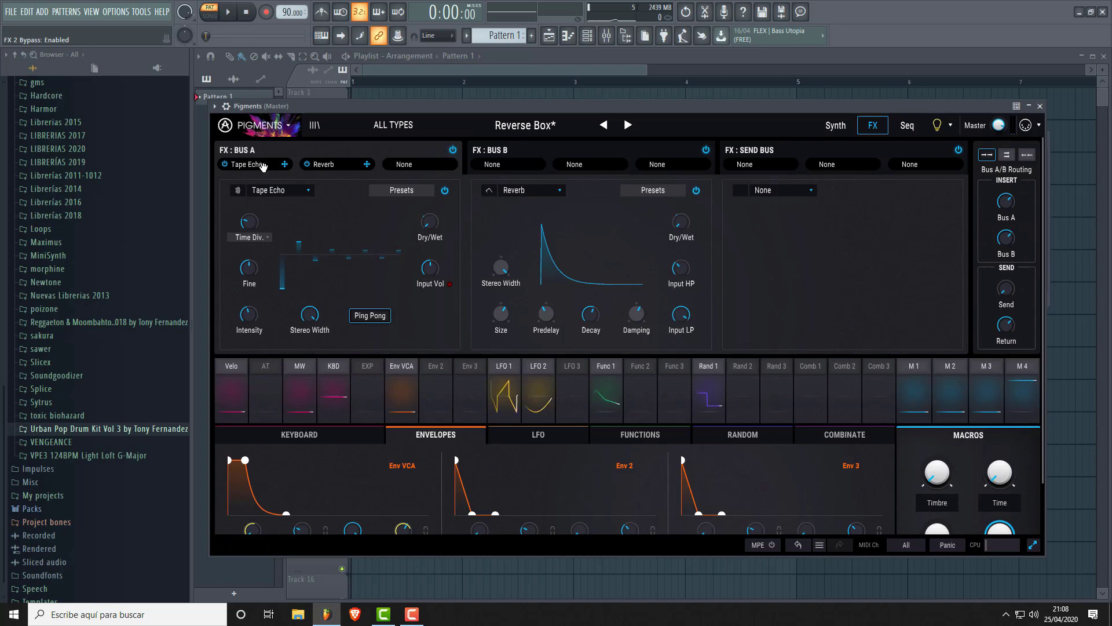
pyautogui.click(589, 166)
pyautogui.click(560, 190)
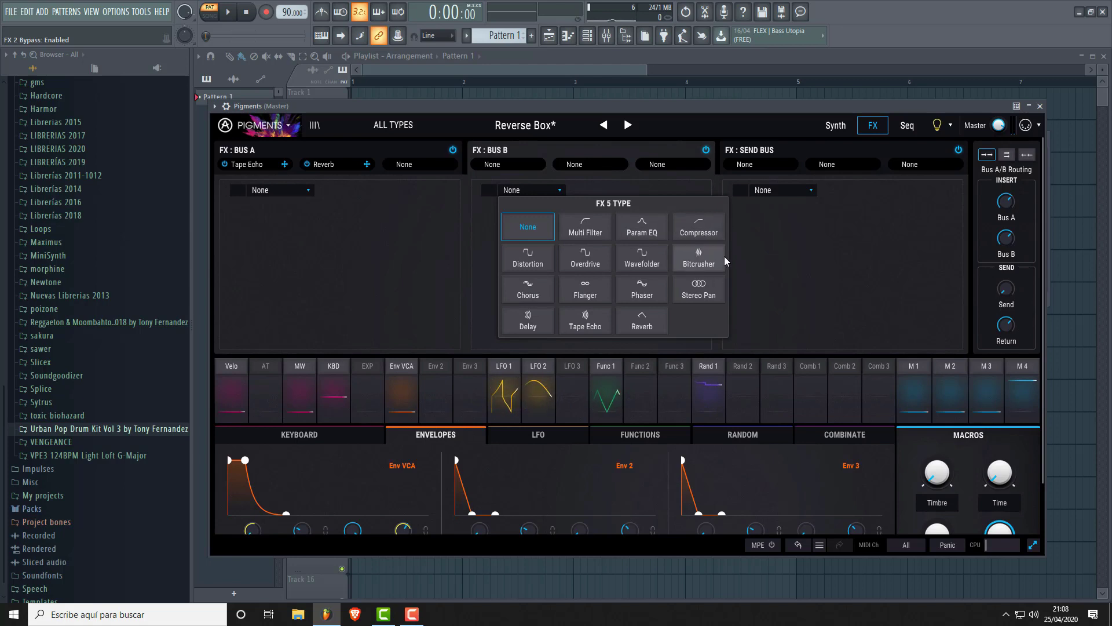
pyautogui.click(845, 285)
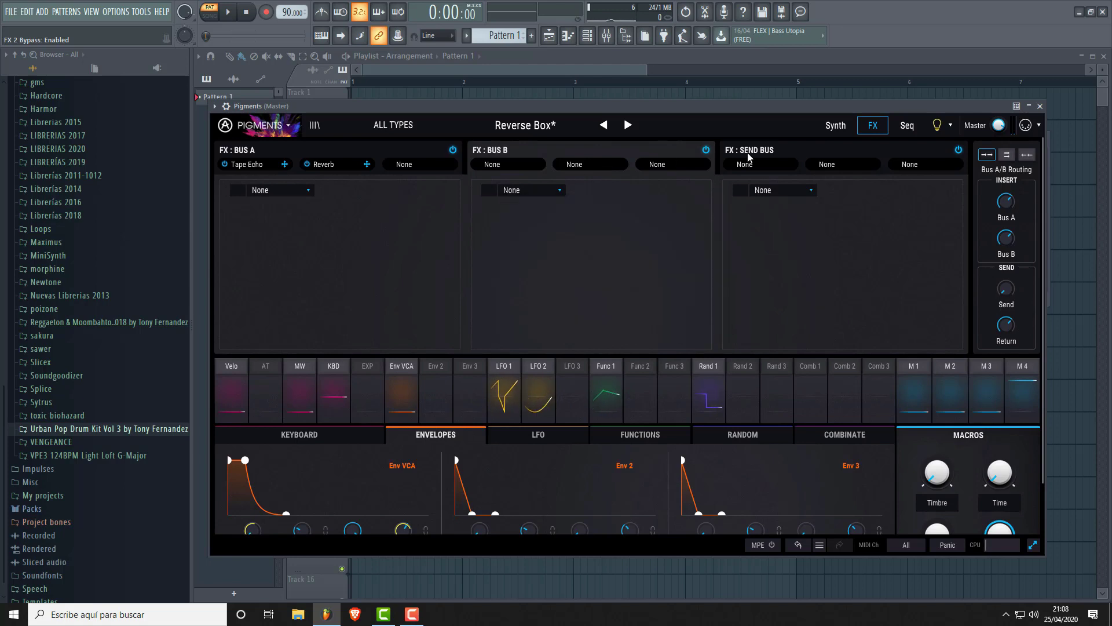
# Add a Kontakt [64bit] channel to the channel rack and move its window clear of the channel names
pyautogui.click(587, 36)
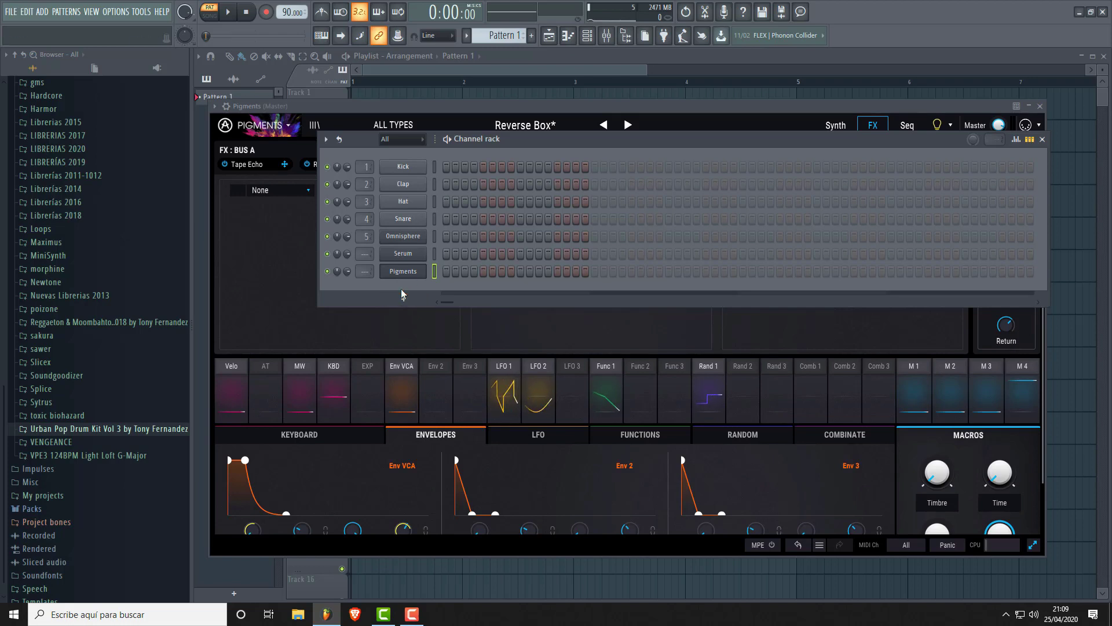
pyautogui.click(405, 300)
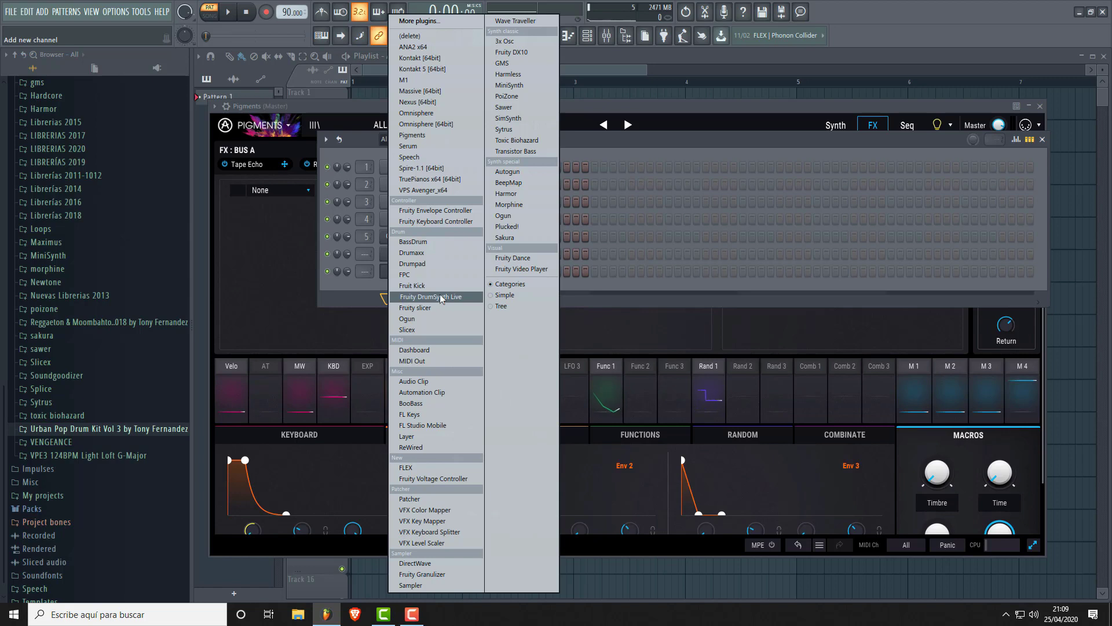
pyautogui.click(422, 58)
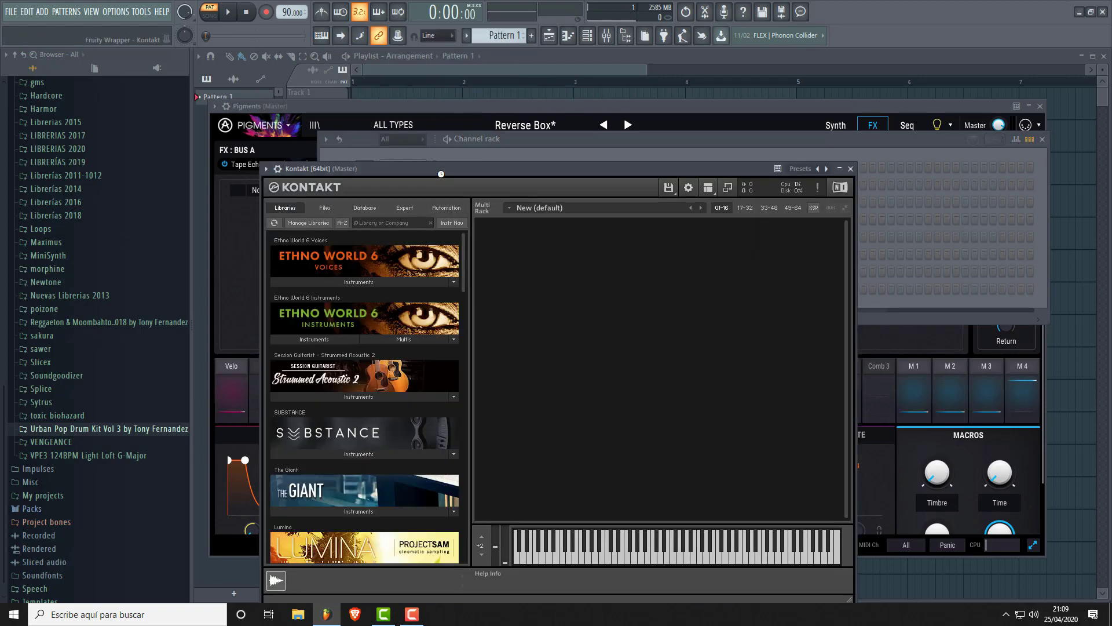
pyautogui.moveTo(441, 174); pyautogui.dragTo(660, 80)
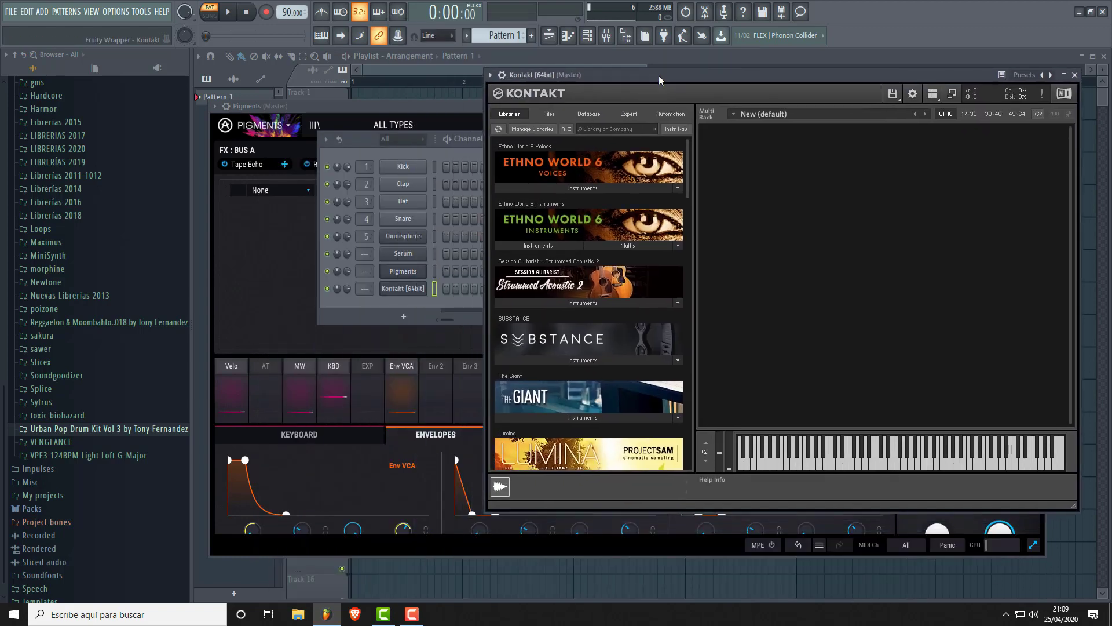
# Examine the Kontakt Factory Library's instruments, going up from VSL Strings to the Orchestral folders, then collapse the list
pyautogui.scroll(-1, 686, 152)
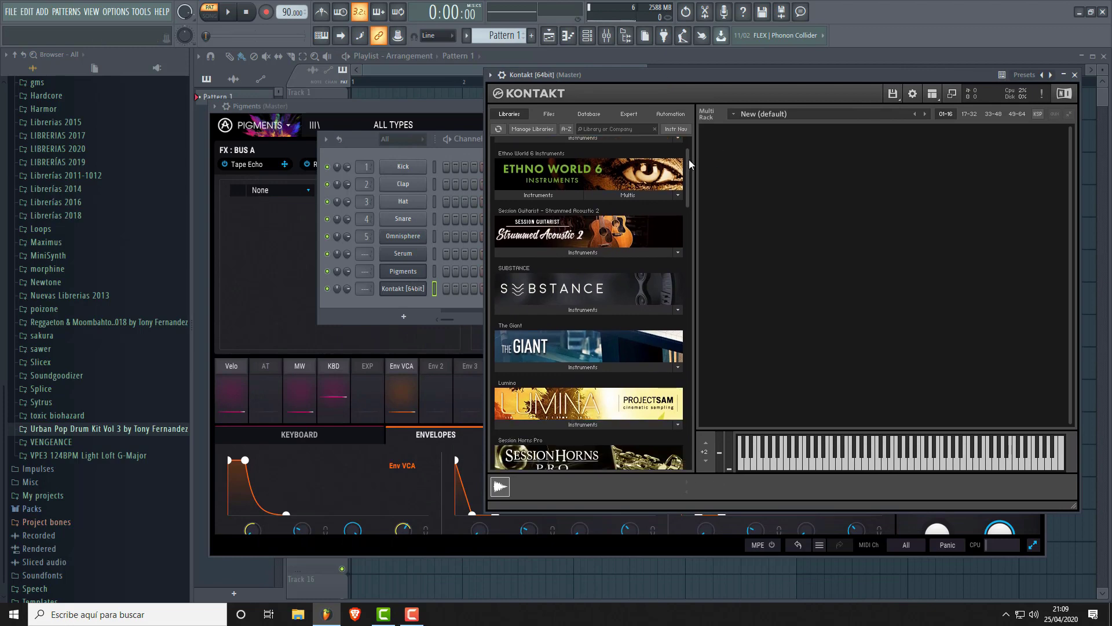
pyautogui.scroll(1, 688, 148)
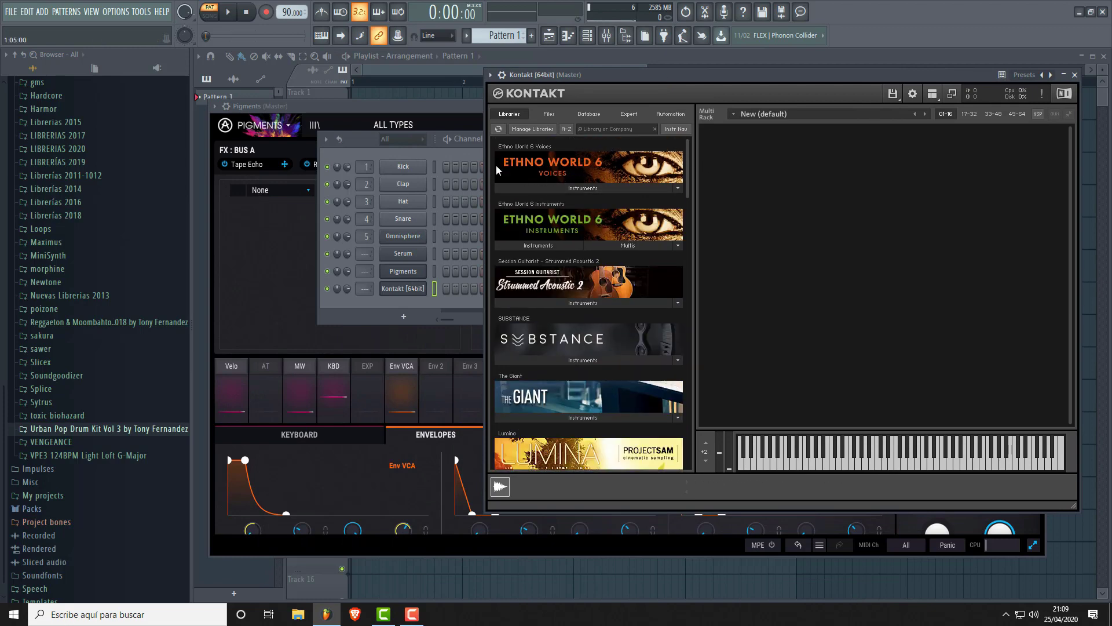
pyautogui.moveTo(691, 186); pyautogui.dragTo(684, 229)
pyautogui.click(596, 231)
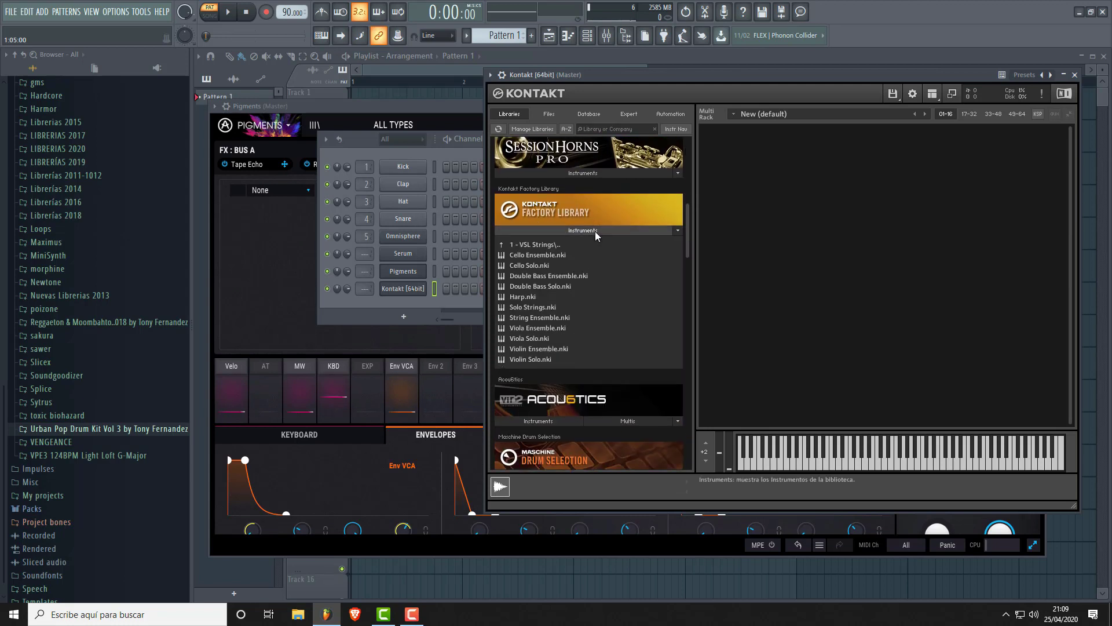
pyautogui.doubleClick(540, 244)
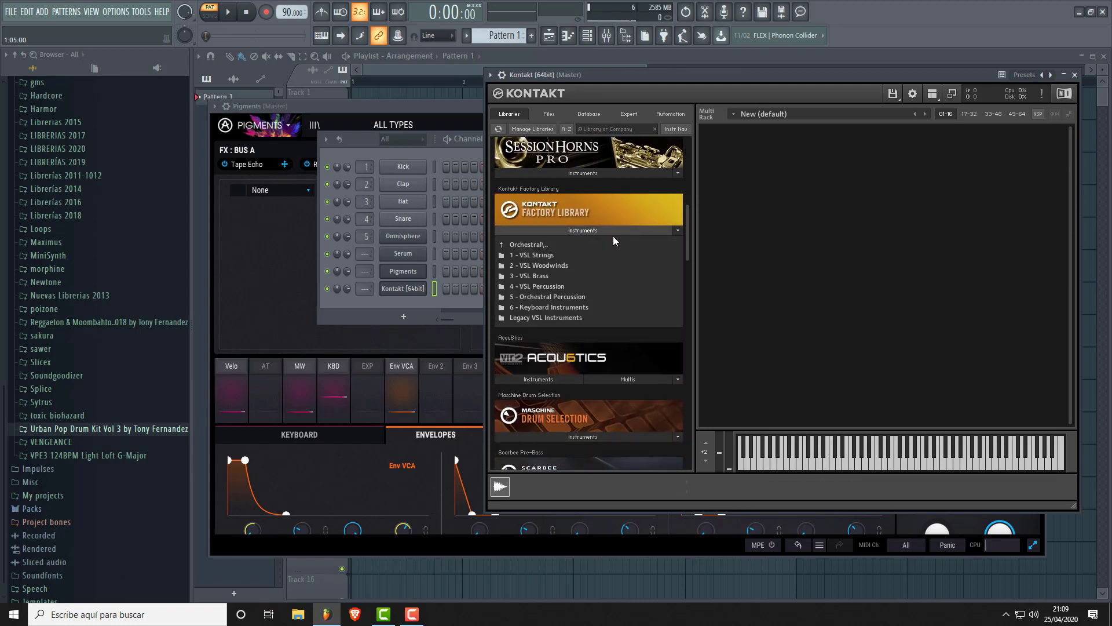
pyautogui.click(542, 266)
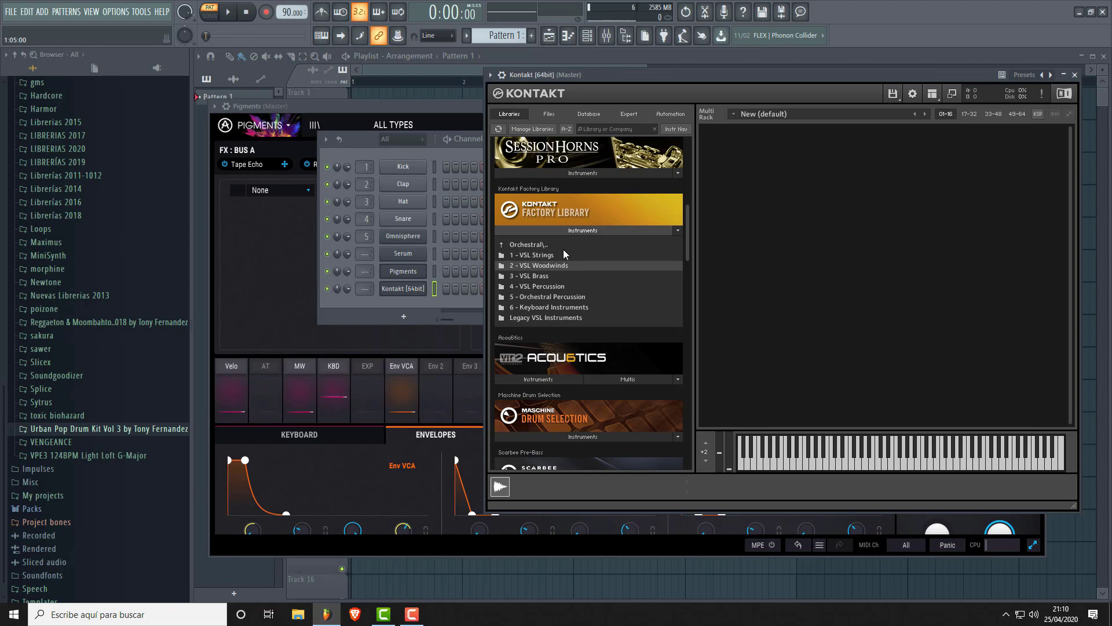
pyautogui.click(562, 234)
# Expand and collapse the instrument list of the Scarbee Jay-Bass library in Kontakt
pyautogui.moveTo(690, 217); pyautogui.dragTo(682, 270)
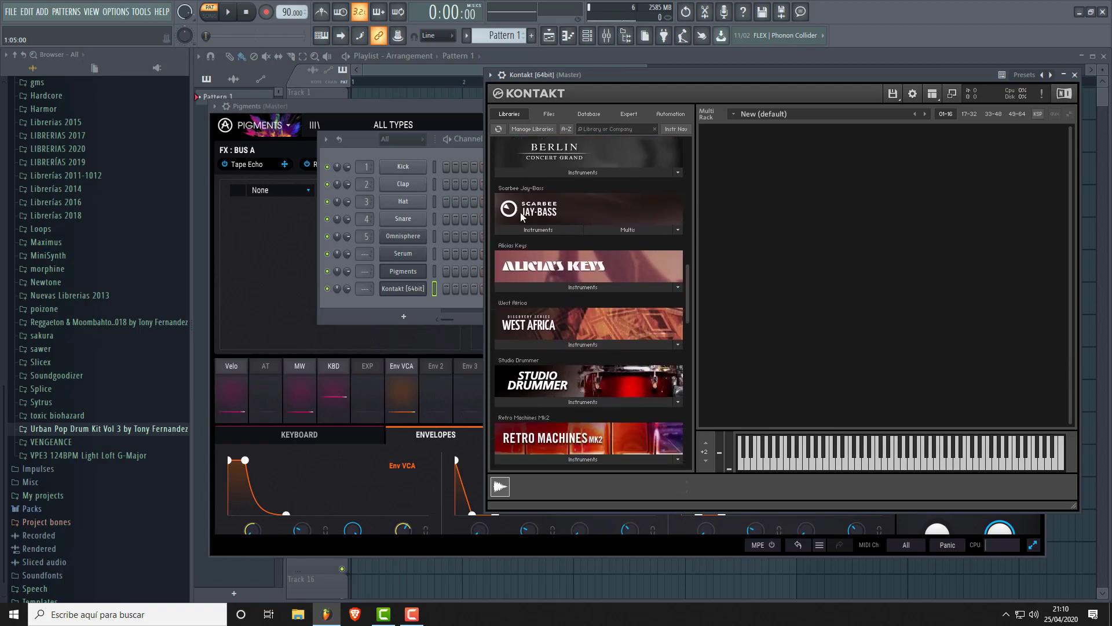
pyautogui.click(540, 230)
pyautogui.click(547, 229)
# View the EXHALE library's instrument list, browse the remaining Kontakt libraries down to 808 Renaissance, and reposition the Kontakt window
pyautogui.moveTo(687, 277); pyautogui.dragTo(687, 387)
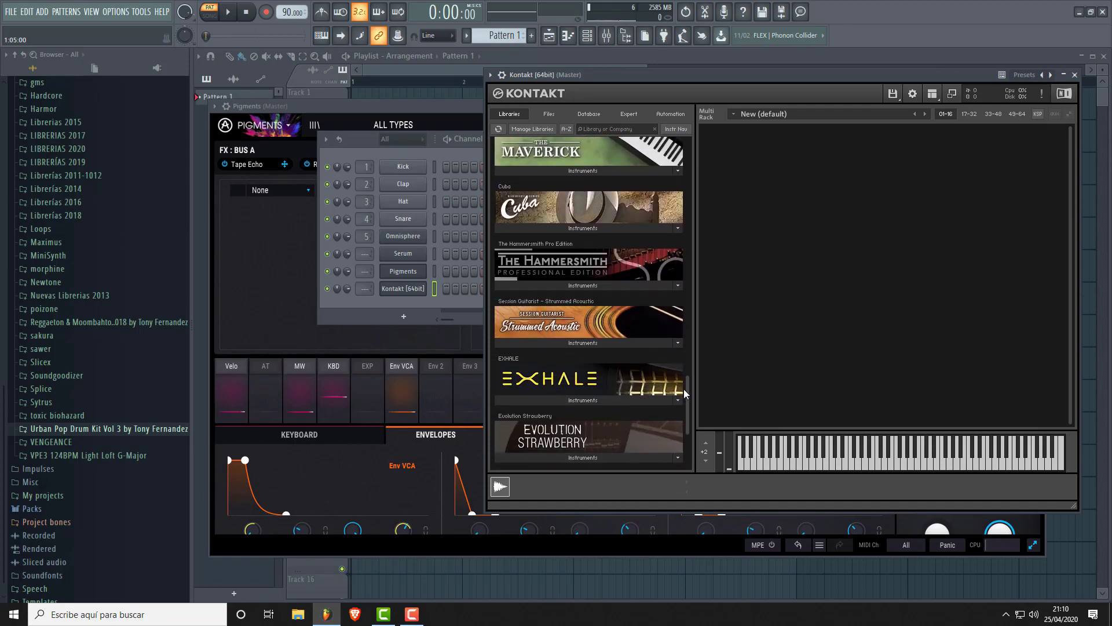
pyautogui.scroll(-3, 678, 397)
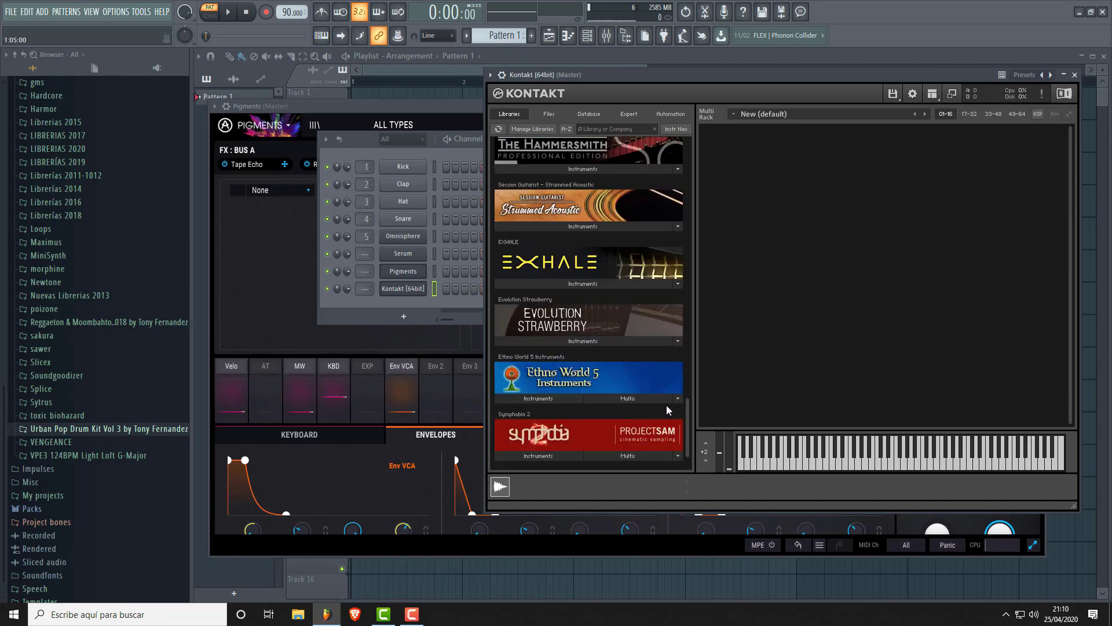
pyautogui.click(585, 282)
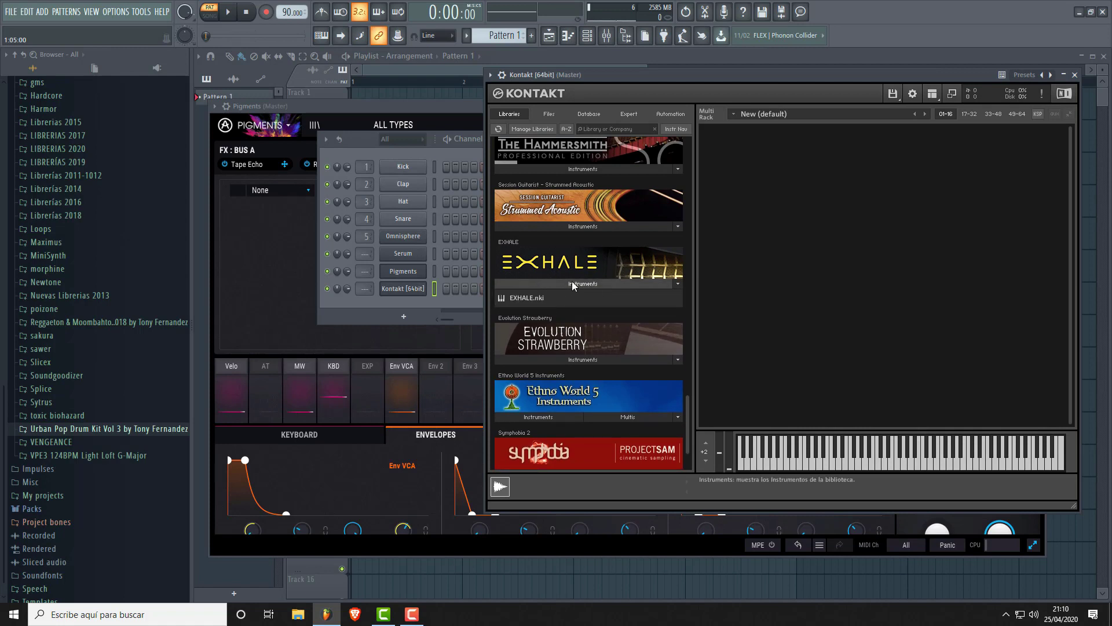
pyautogui.click(582, 285)
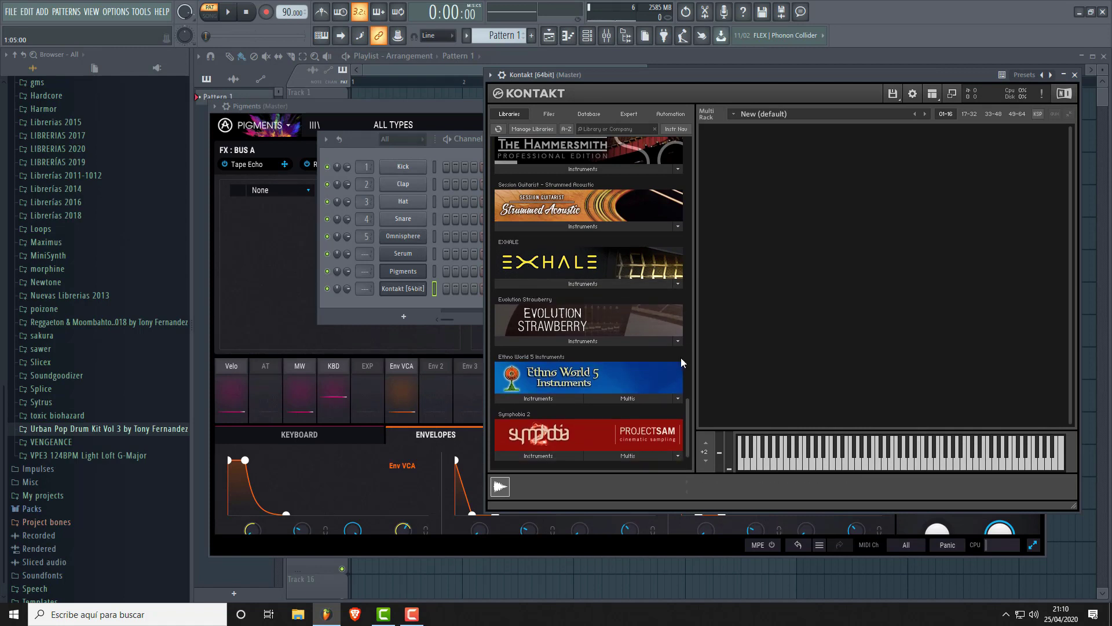
pyautogui.scroll(-1, 687, 406)
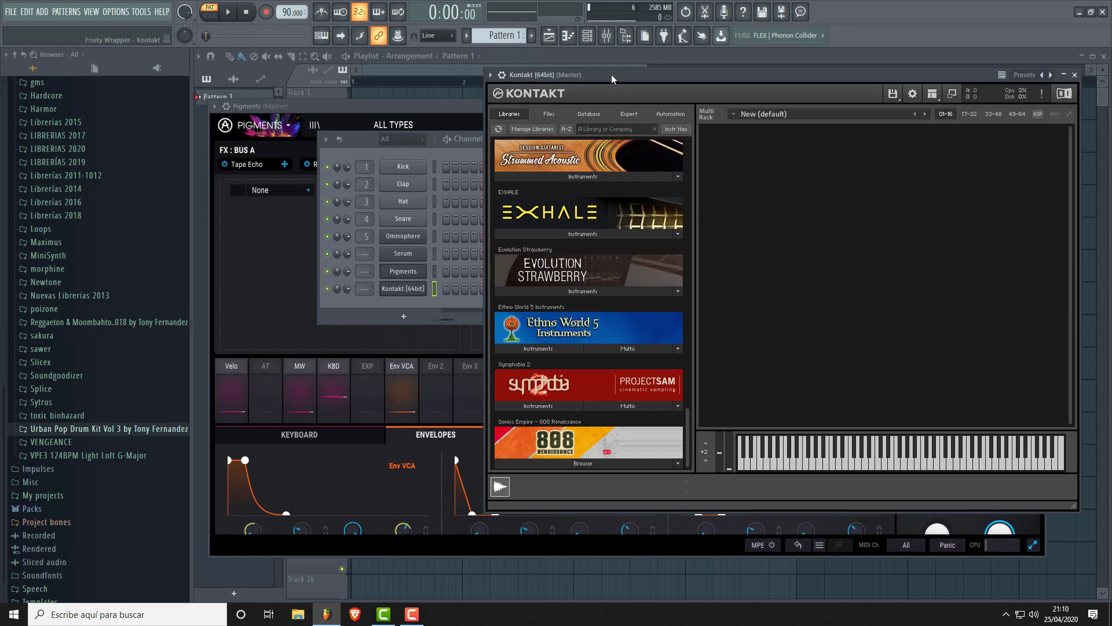
pyautogui.moveTo(611, 74); pyautogui.dragTo(569, 63)
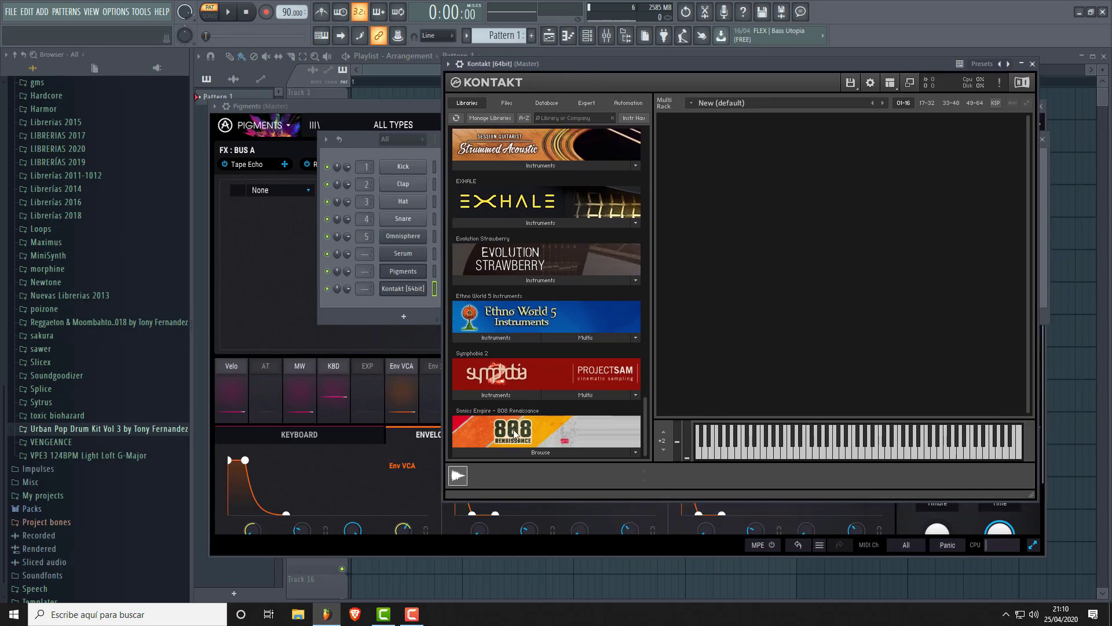
# Add a VPS Avenger_x64 channel to the channel rack and move its window up so the whole interface fits on screen
pyautogui.moveTo(645, 406); pyautogui.dragTo(655, 168)
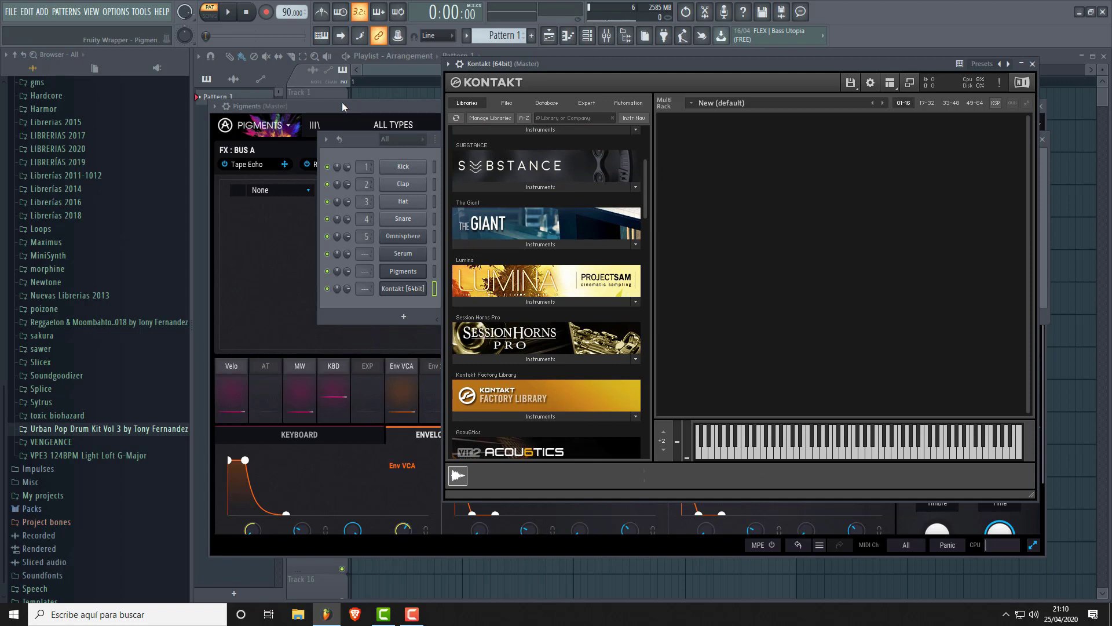
pyautogui.click(356, 145)
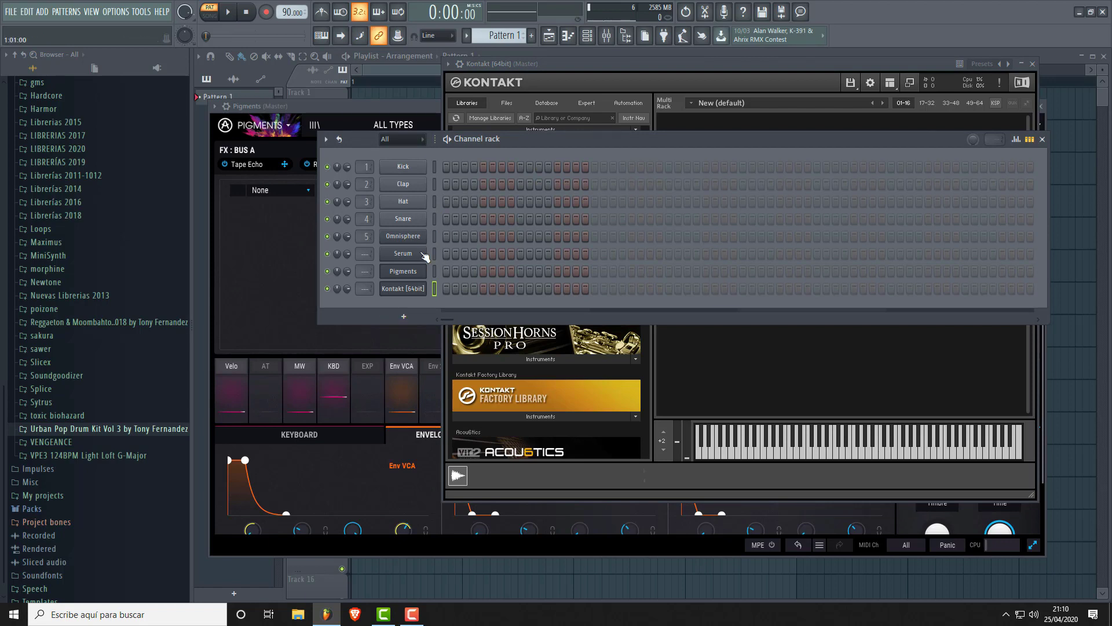
pyautogui.click(404, 318)
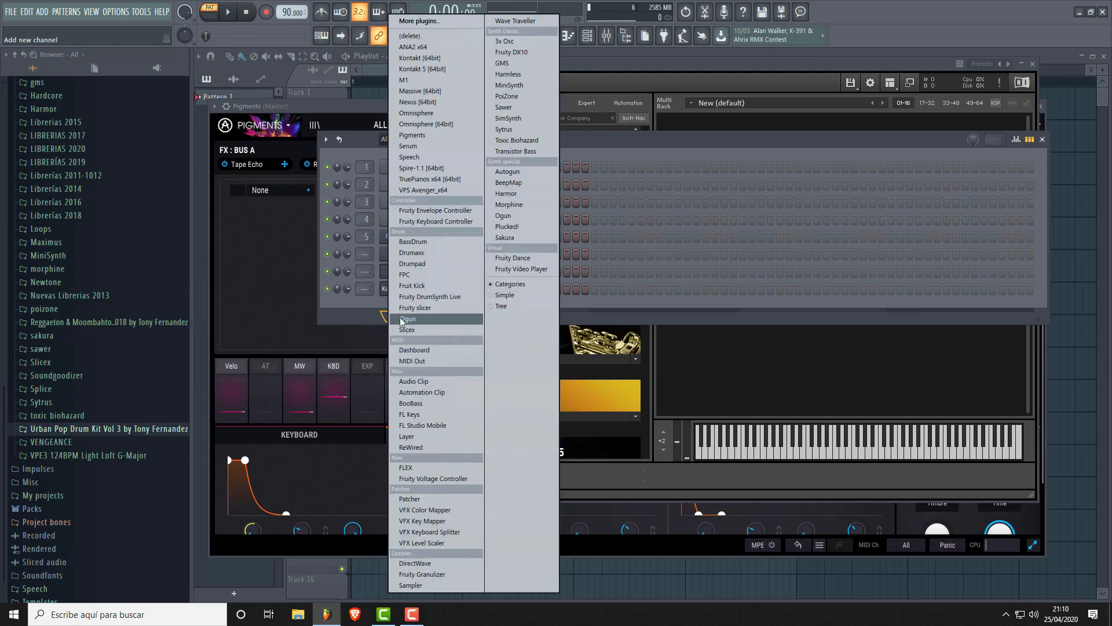
pyautogui.click(419, 190)
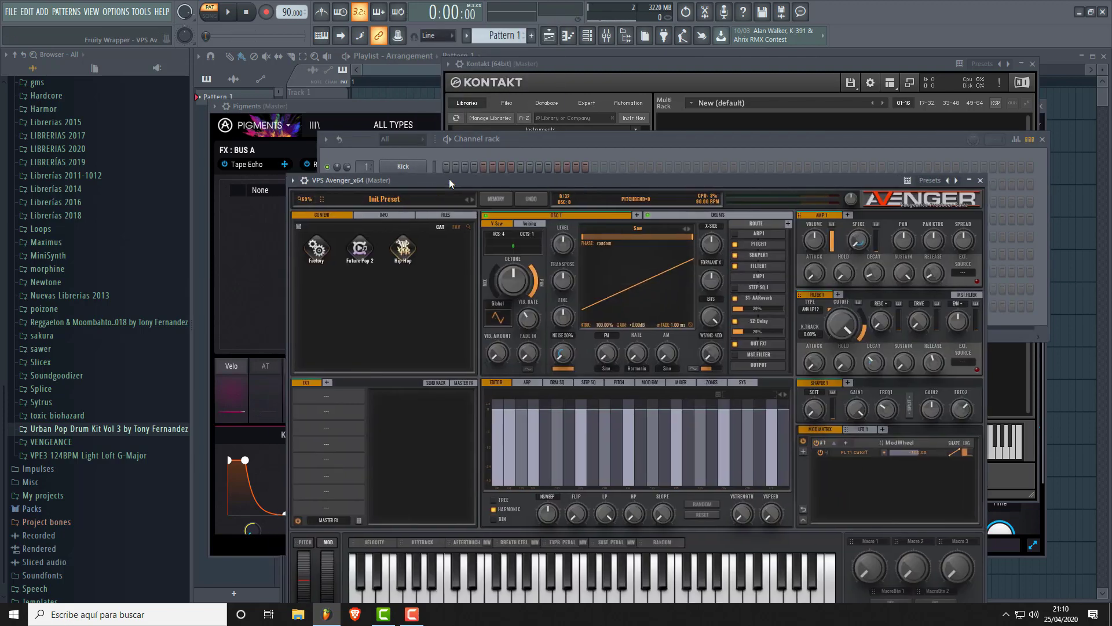
pyautogui.moveTo(449, 179); pyautogui.dragTo(416, 113)
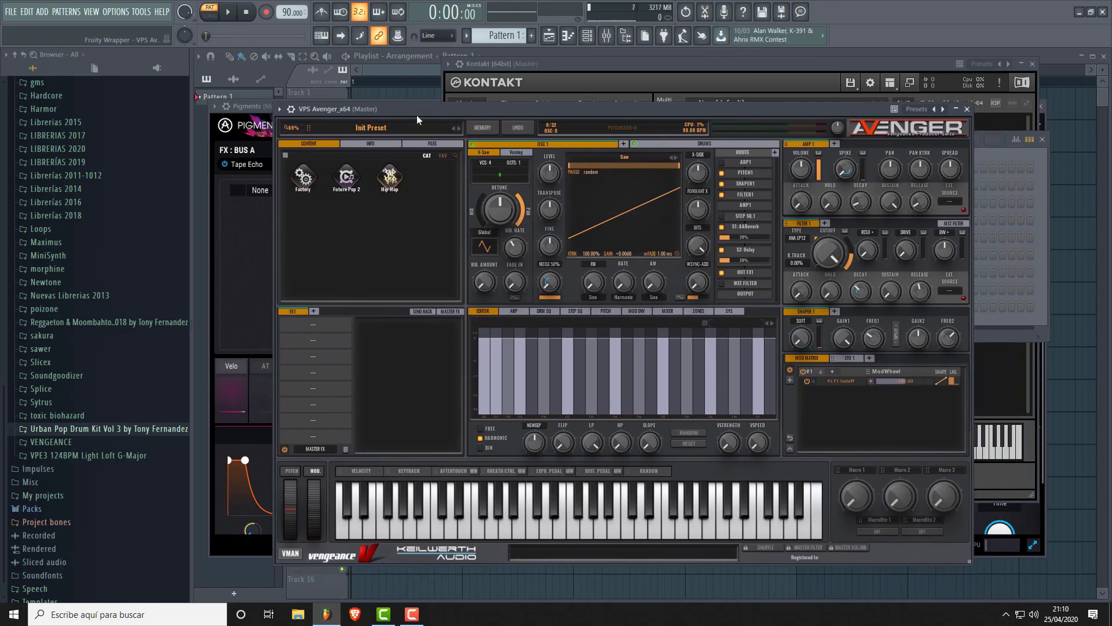
pyautogui.moveTo(416, 115); pyautogui.dragTo(449, 116)
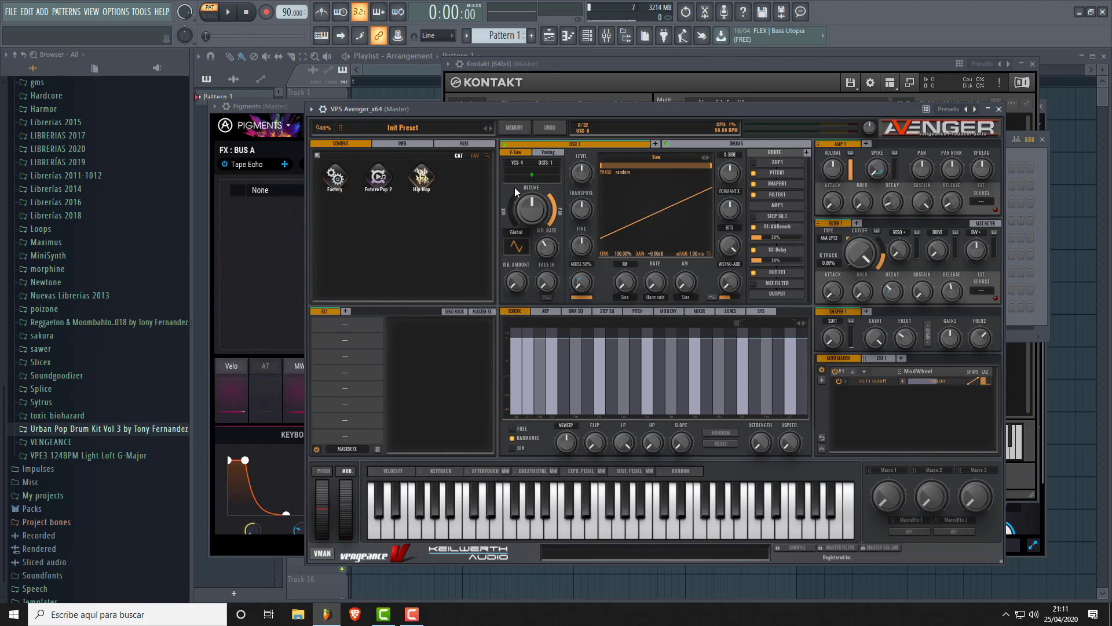
# Open Avenger's Factory library and look through its Bass, Bells, Chords and Effects presets
pyautogui.click(335, 177)
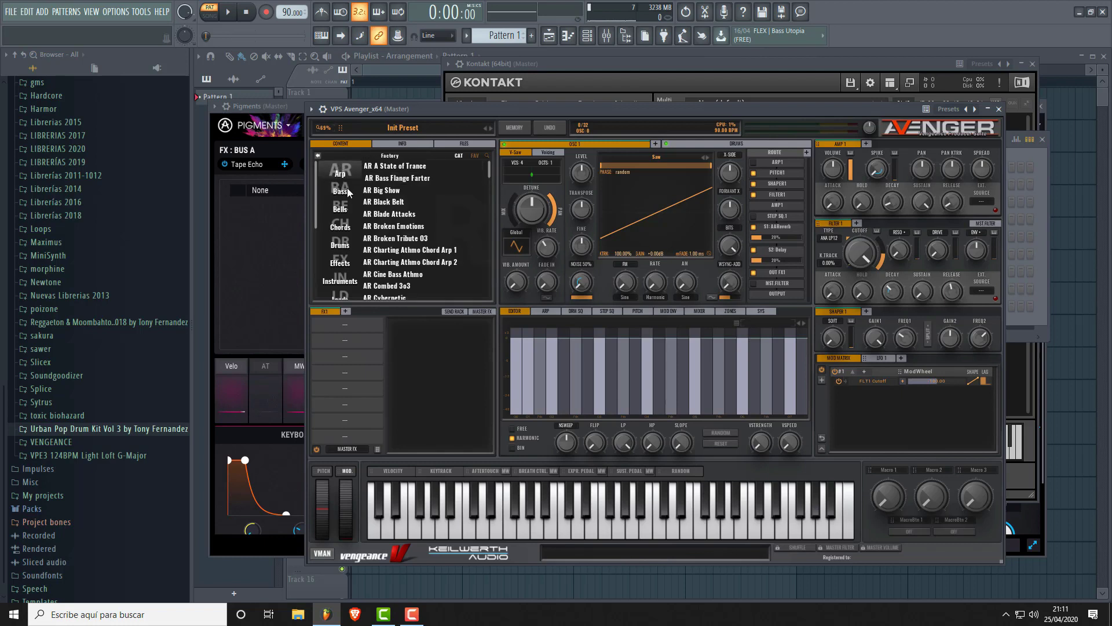
pyautogui.click(343, 191)
pyautogui.click(339, 209)
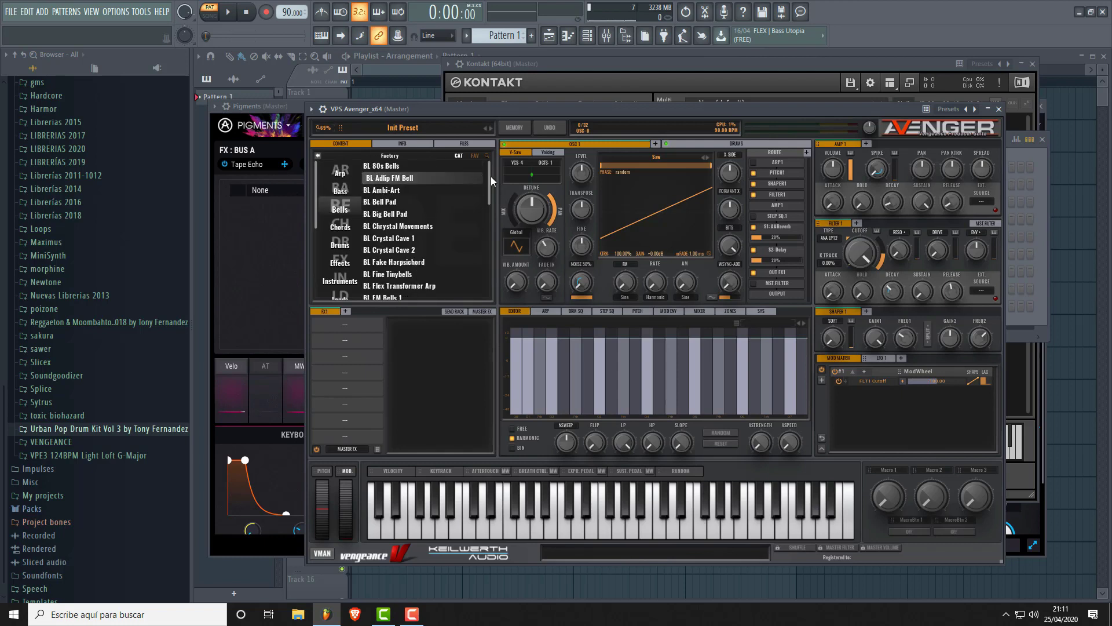
pyautogui.click(334, 227)
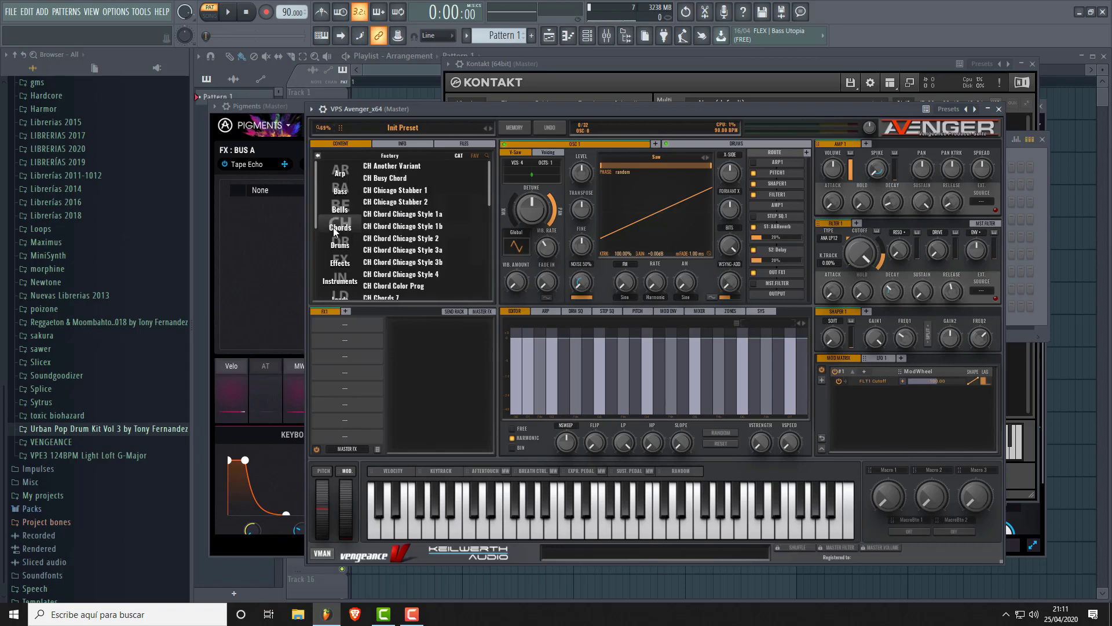
pyautogui.click(336, 266)
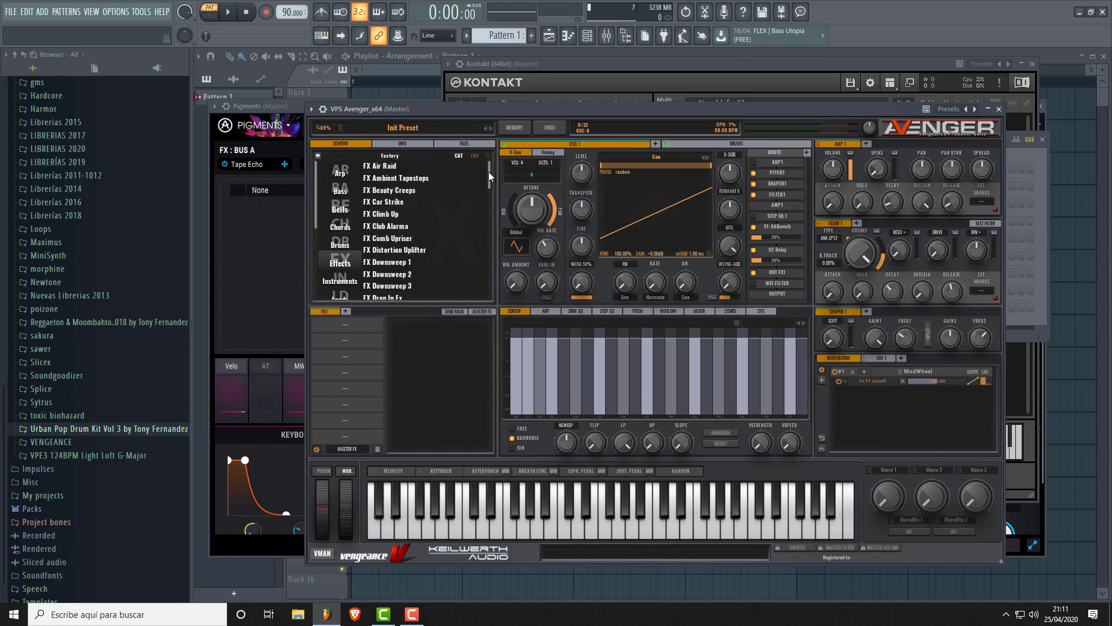
# Audition the Factory organ presets OR Dont You Need Me and OR Drive Hammond
pyautogui.scroll(-4, 341, 269)
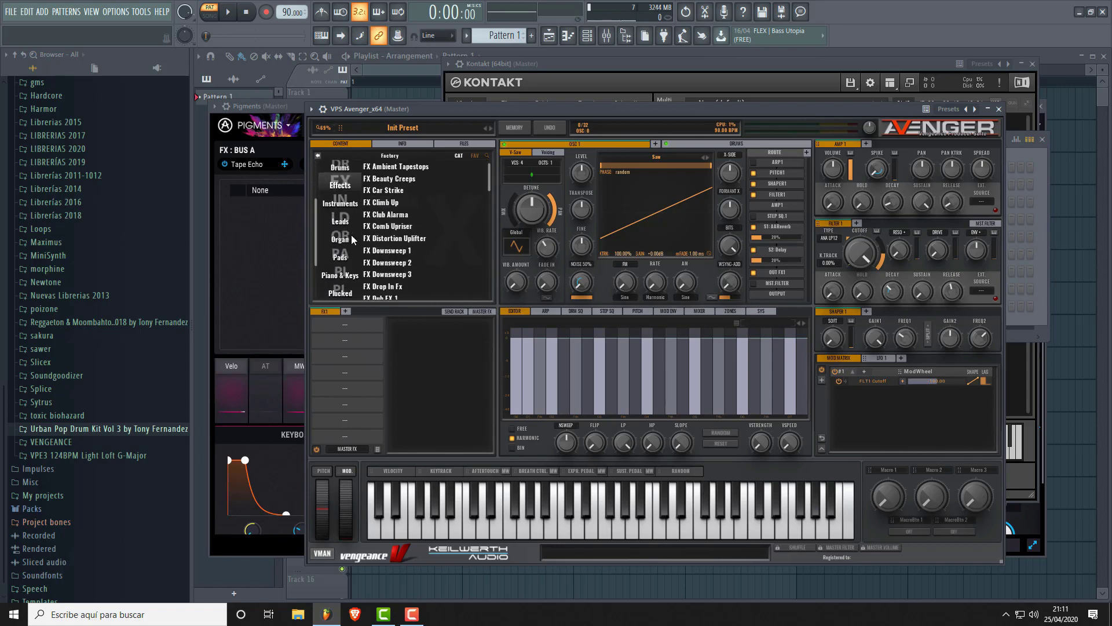
pyautogui.click(341, 236)
pyautogui.click(405, 168)
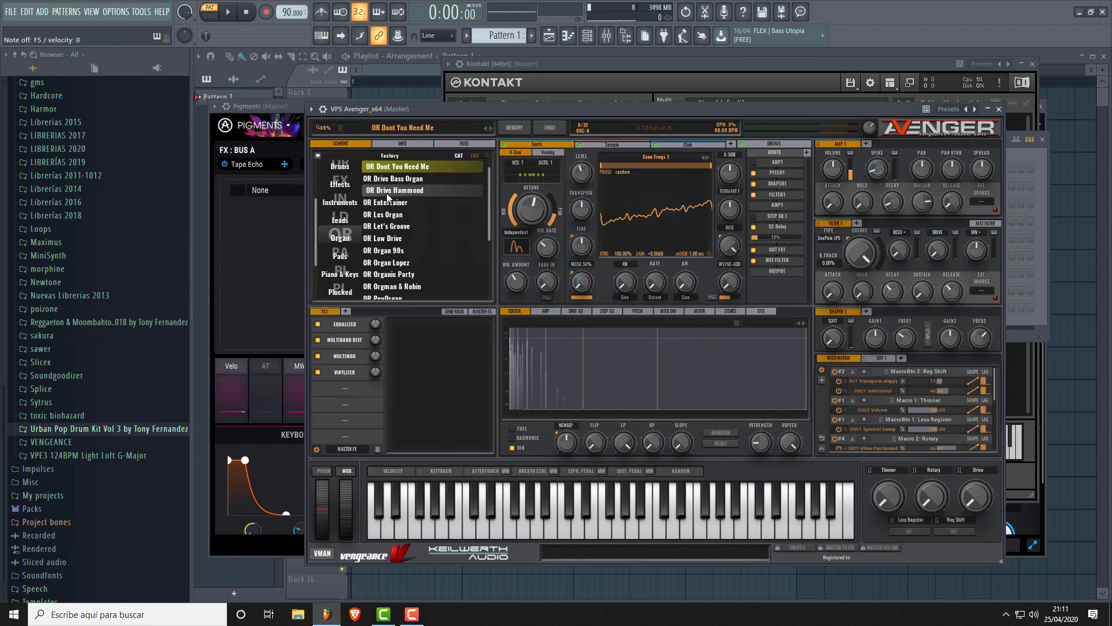
pyautogui.click(387, 193)
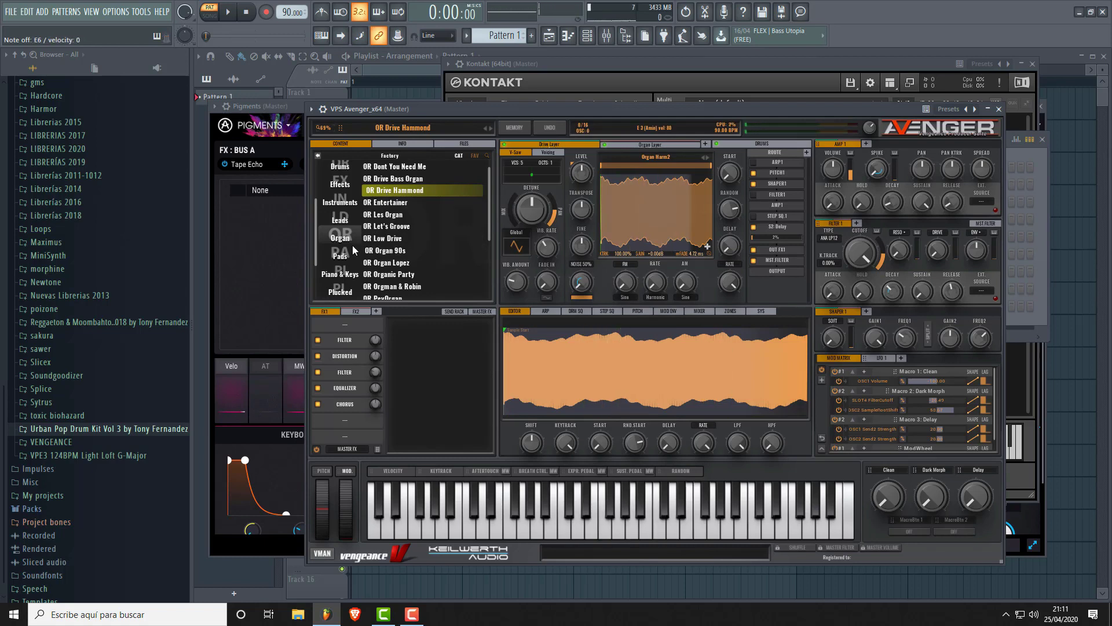
# Audition the PD Everest preset from the Factory Pads category
pyautogui.click(335, 260)
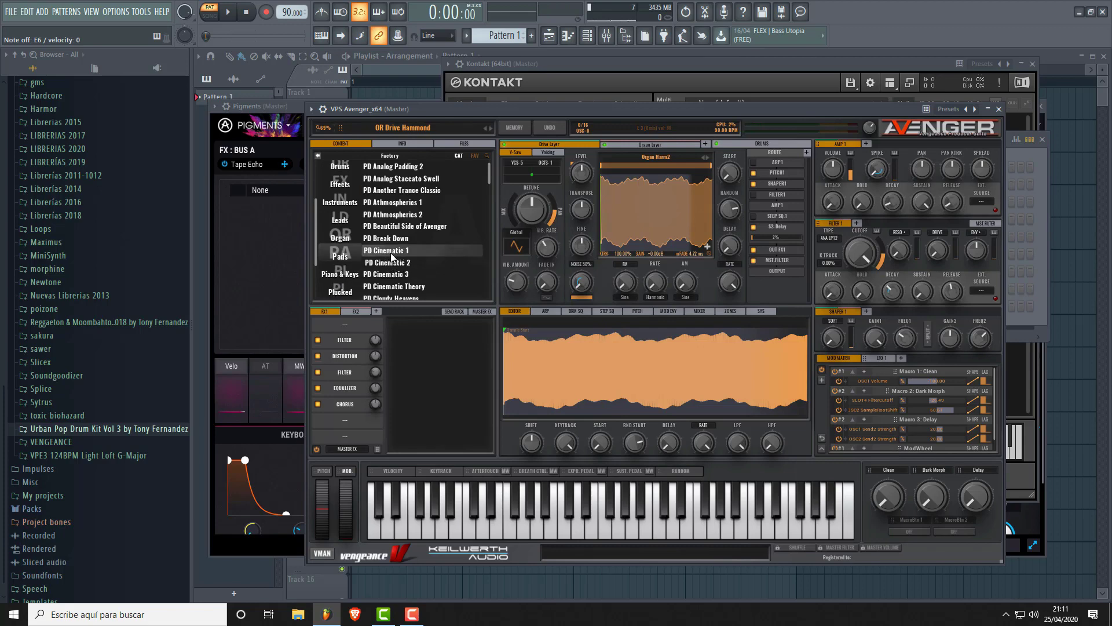
pyautogui.scroll(-5, 400, 255)
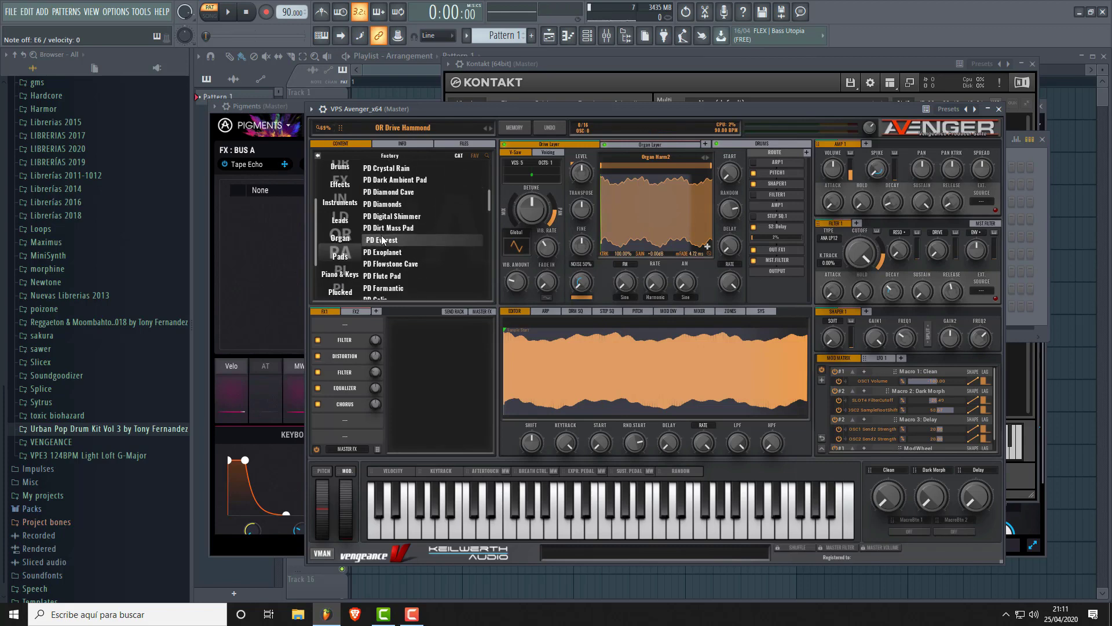
pyautogui.click(380, 240)
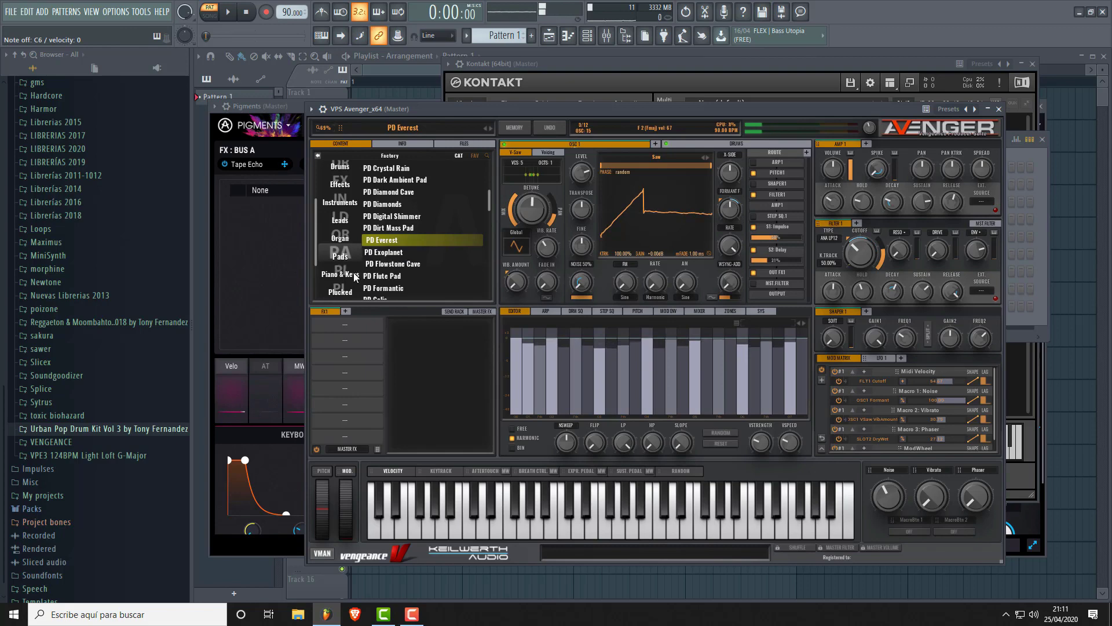
# Load the PN Lead Piano preset from the Piano & Keys category and reposition the Avenger window
pyautogui.click(337, 274)
pyautogui.click(388, 266)
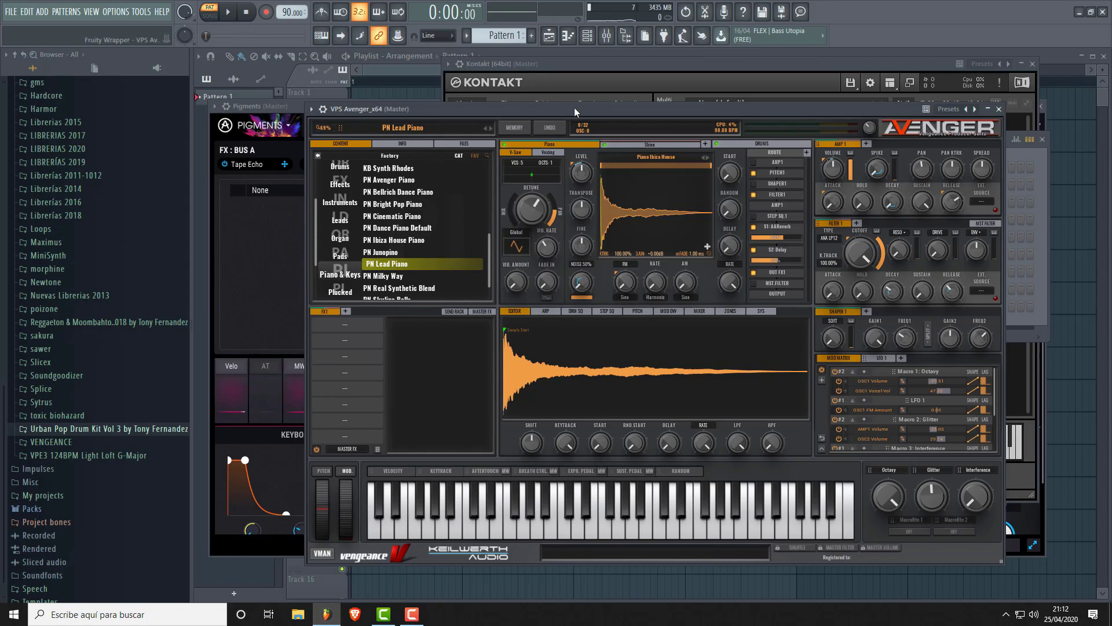
pyautogui.moveTo(575, 109); pyautogui.dragTo(604, 86)
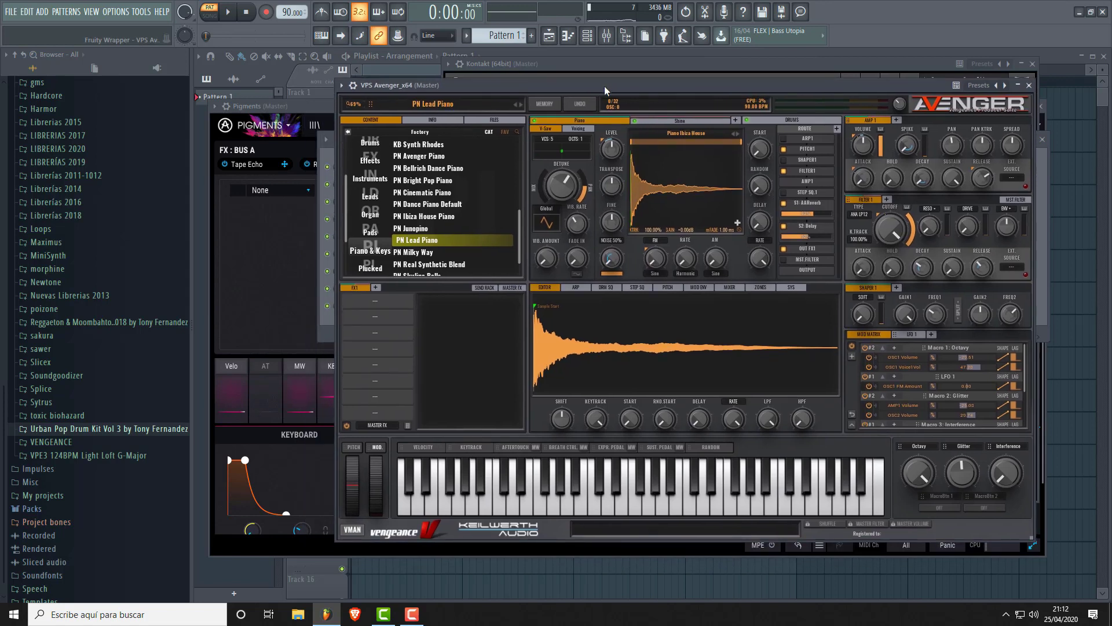